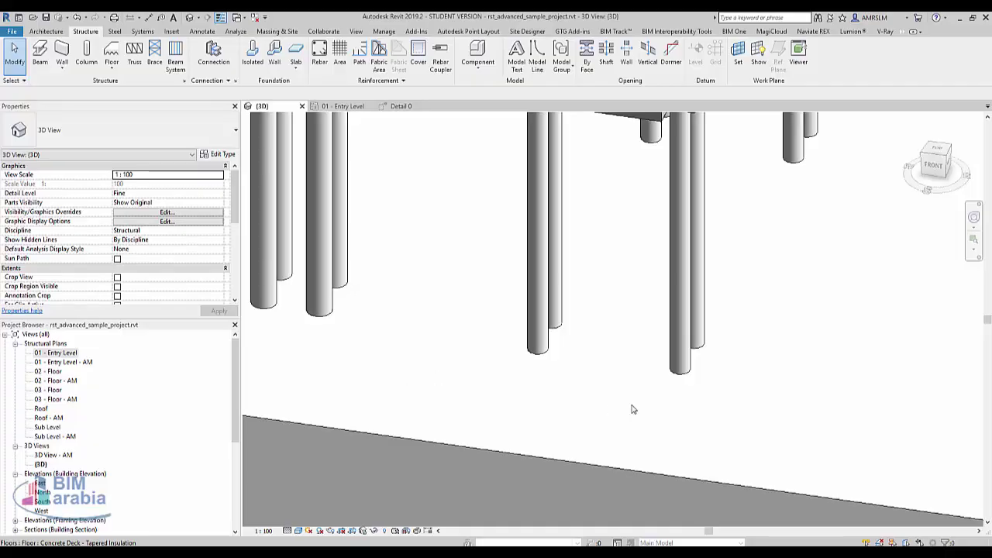
# - Zoom out on the rst_advanced_sample_project 3D view to show its slabs and piles
pyautogui.scroll(-3, 631, 410)
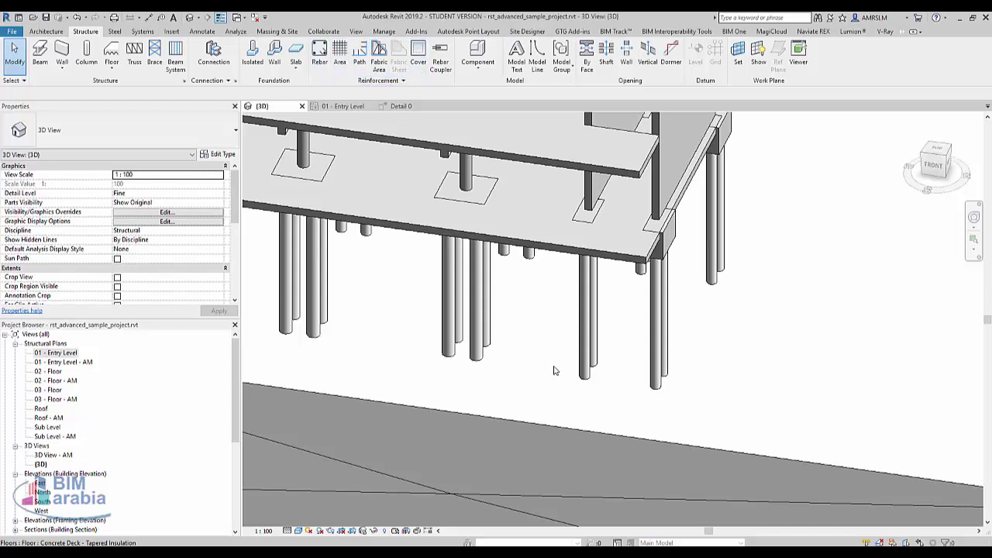
# - Orbit the 3D model, then open the 01 - Entry Level structural plan
pyautogui.scroll(-2, 554, 370)
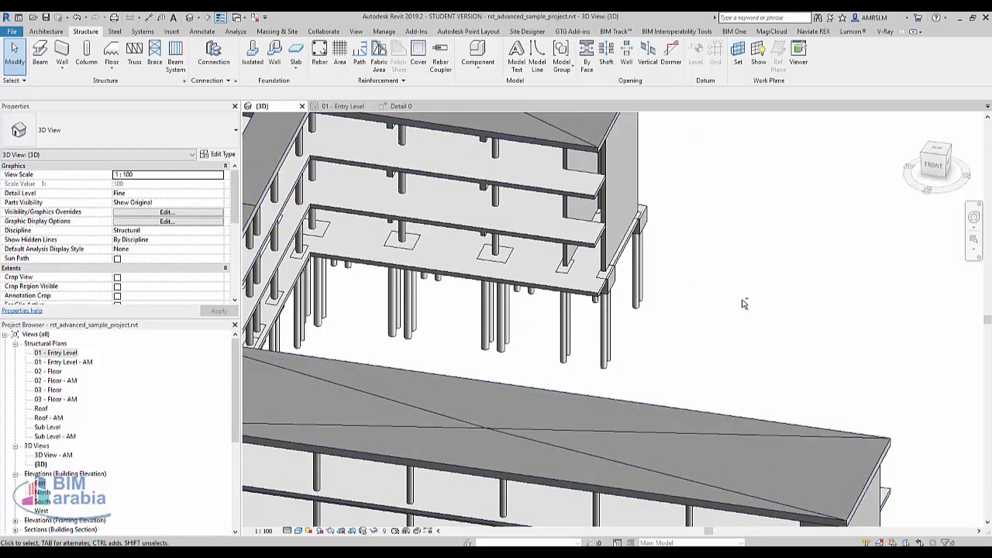
pyautogui.moveTo(745, 305)
pyautogui.keyDown('shift'); pyautogui.mouseDown(button='middle')
pyautogui.moveTo(700, 369)
pyautogui.moveTo(678, 370)
pyautogui.mouseUp(button='middle'); pyautogui.keyUp('shift')
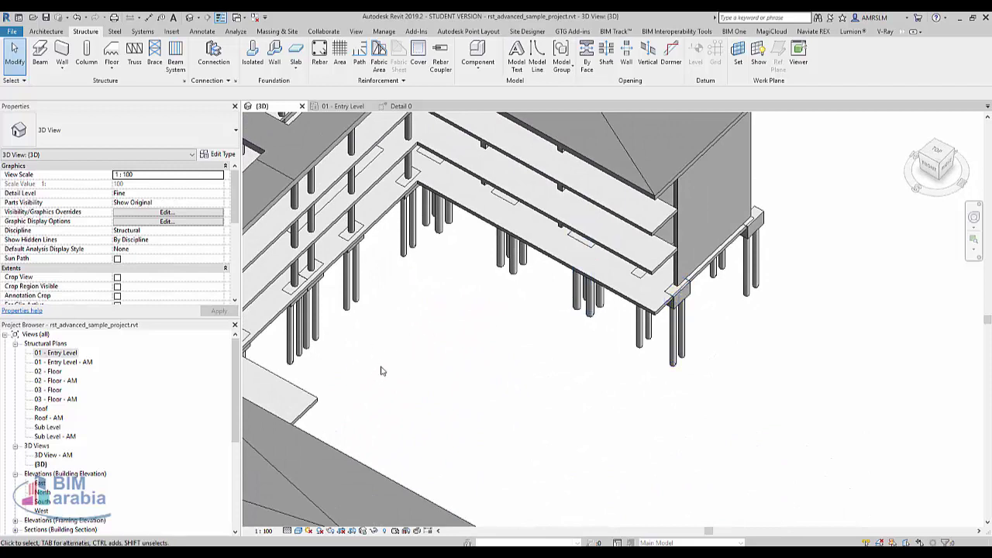
pyautogui.doubleClick(63, 354)
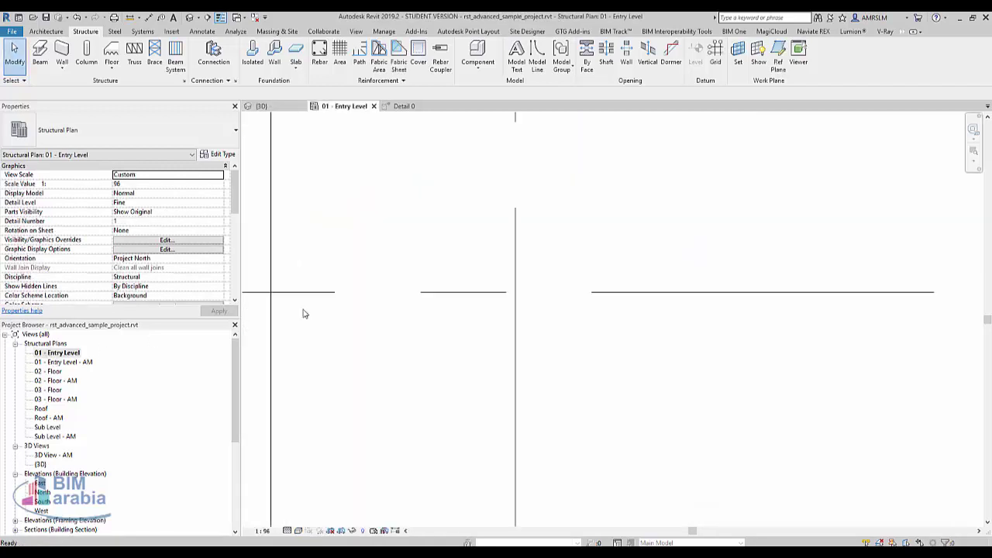
# - Delete the Detail 0 view marker from the plan and start a 600 x 750mm concrete column
pyautogui.scroll(-3, 527, 333)
pyautogui.scroll(-3, 558, 302)
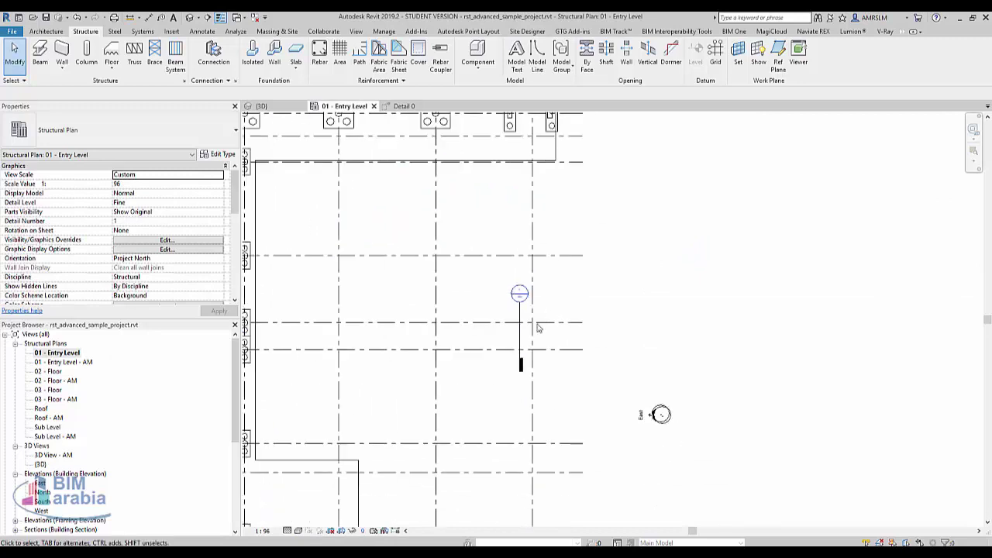
pyautogui.click(507, 341)
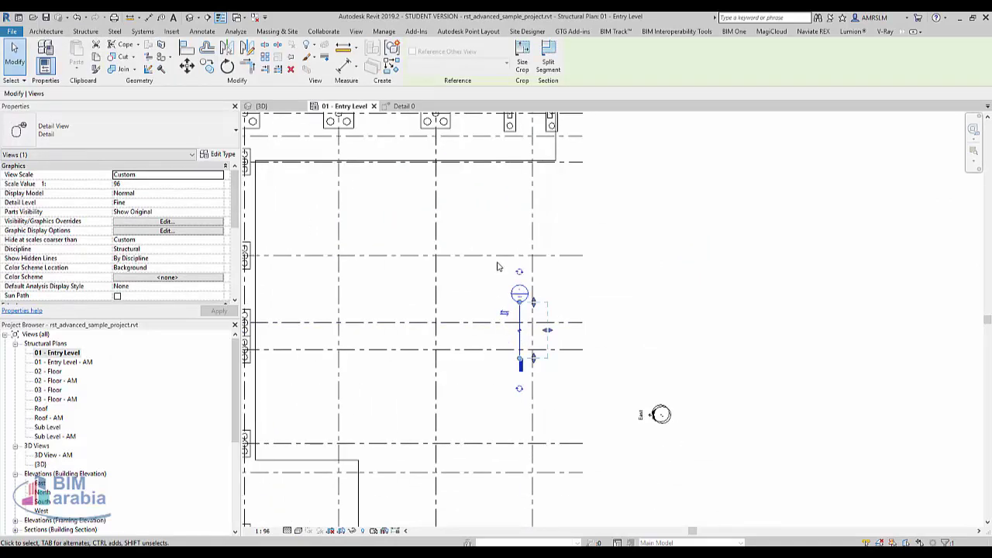
pyautogui.press('Delete')
pyautogui.click(532, 318)
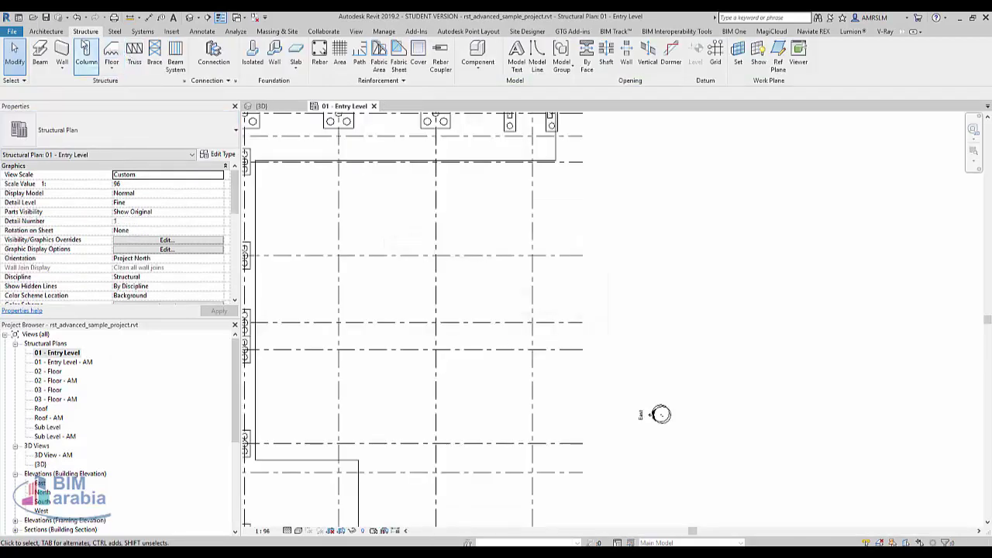
pyautogui.click(86, 56)
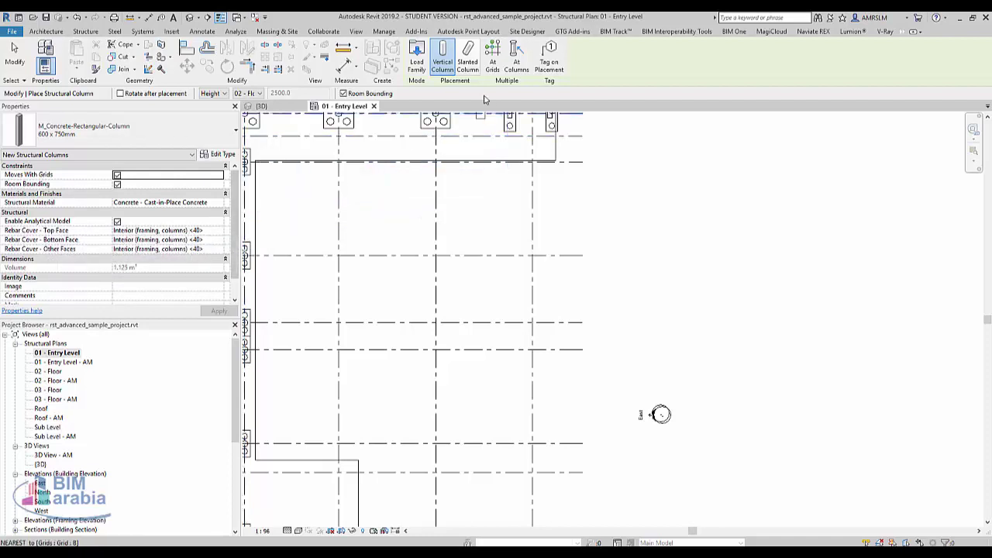
# - Place one M_Concrete-Rectangular-Column 600 x 750mm at a grid intersection
pyautogui.scroll(4, 538, 281)
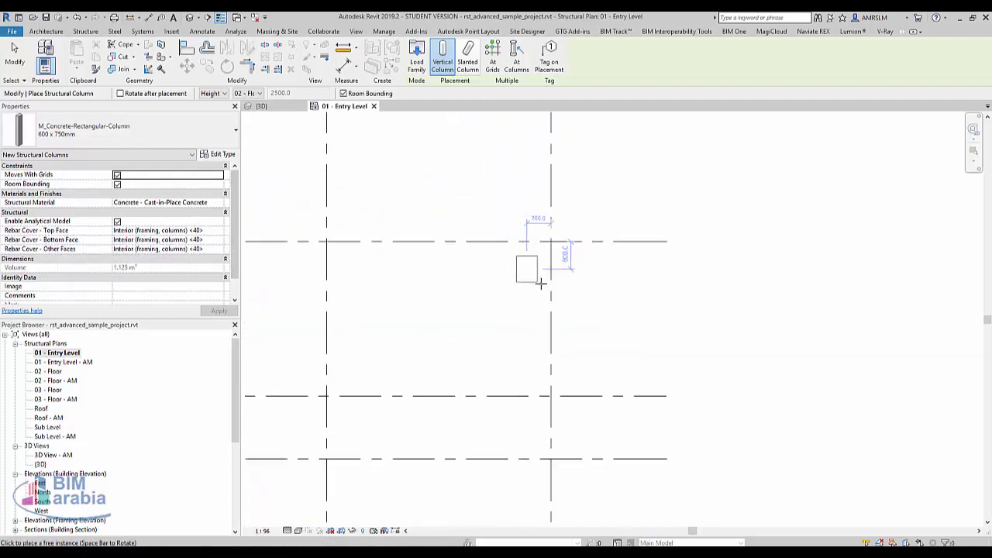
pyautogui.scroll(2, 594, 403)
pyautogui.click(558, 438)
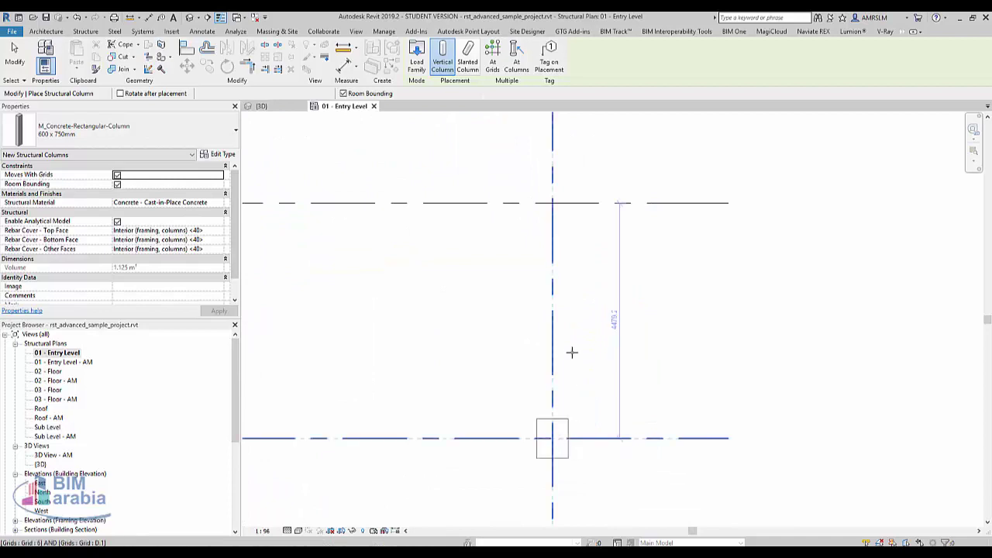
pyautogui.scroll(-2, 425, 210)
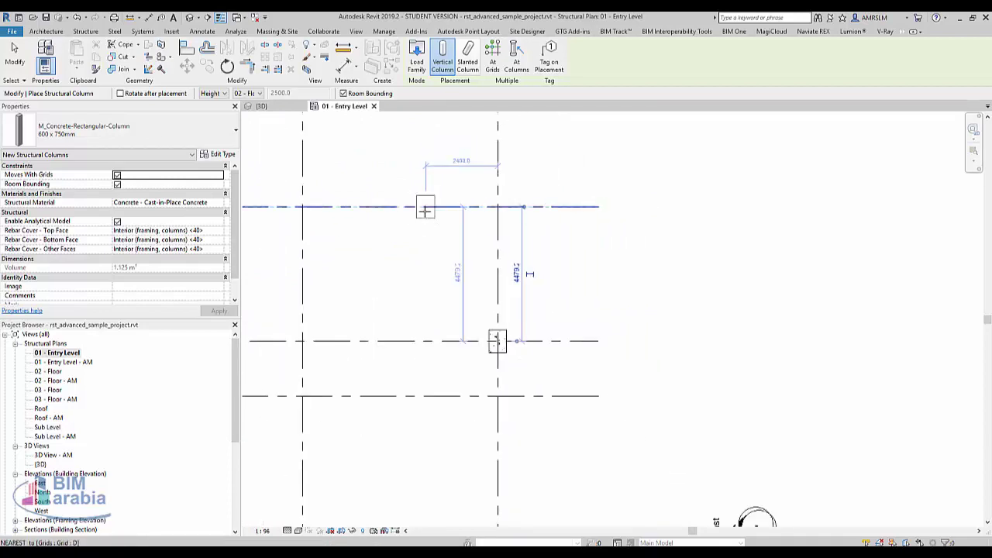
pyautogui.press('Escape')
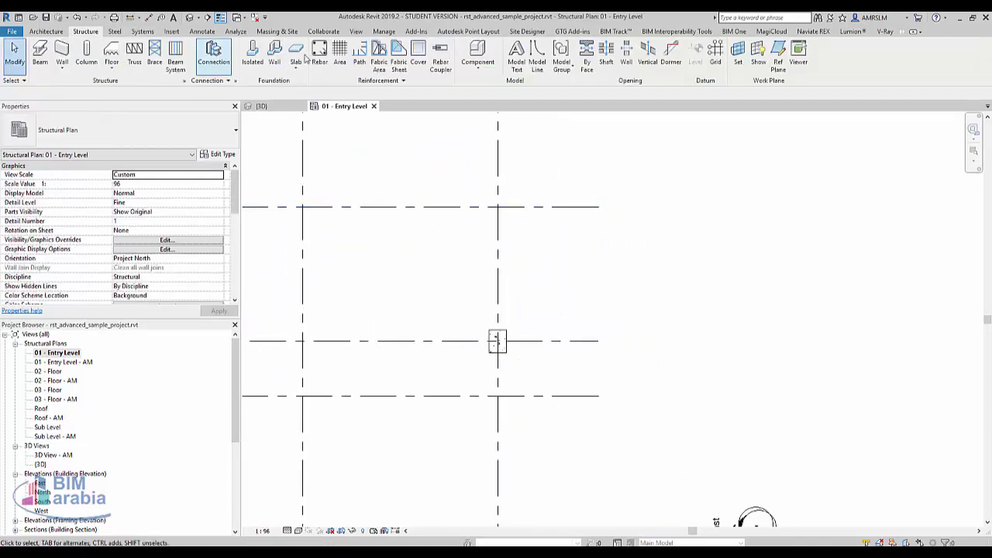
# - Start the rebar Cover tool and review cover types like Exterior - 10M to 16M <40>
pyautogui.click(419, 62)
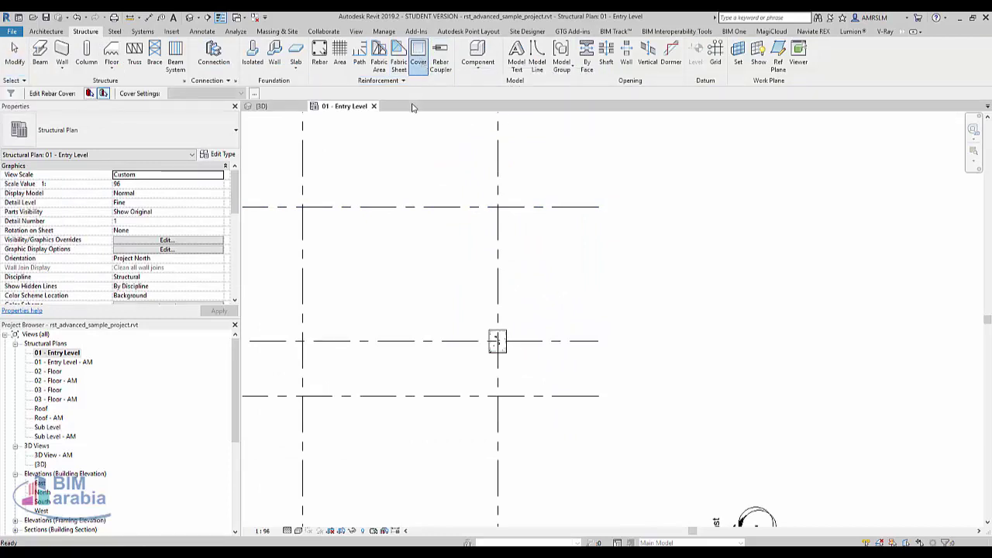
pyautogui.click(88, 93)
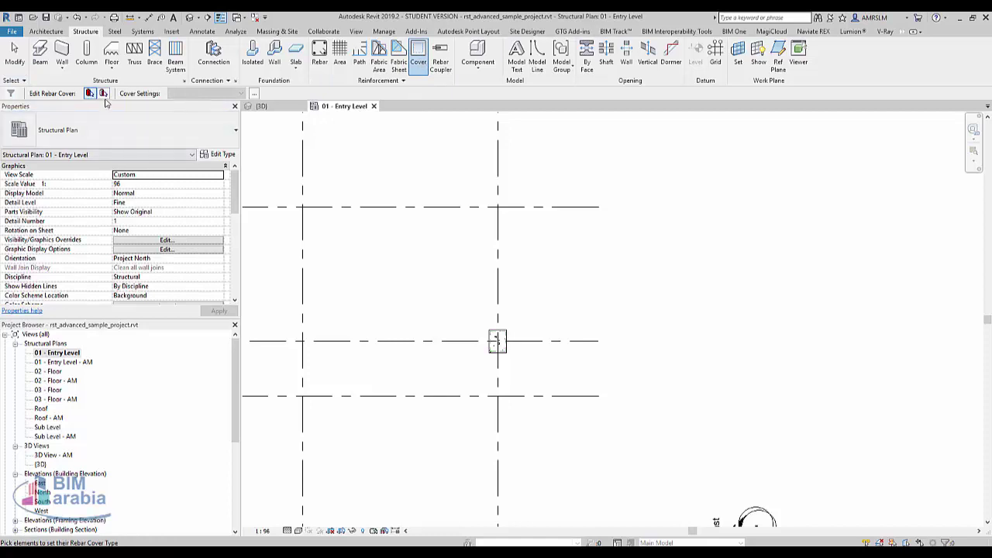
pyautogui.click(103, 94)
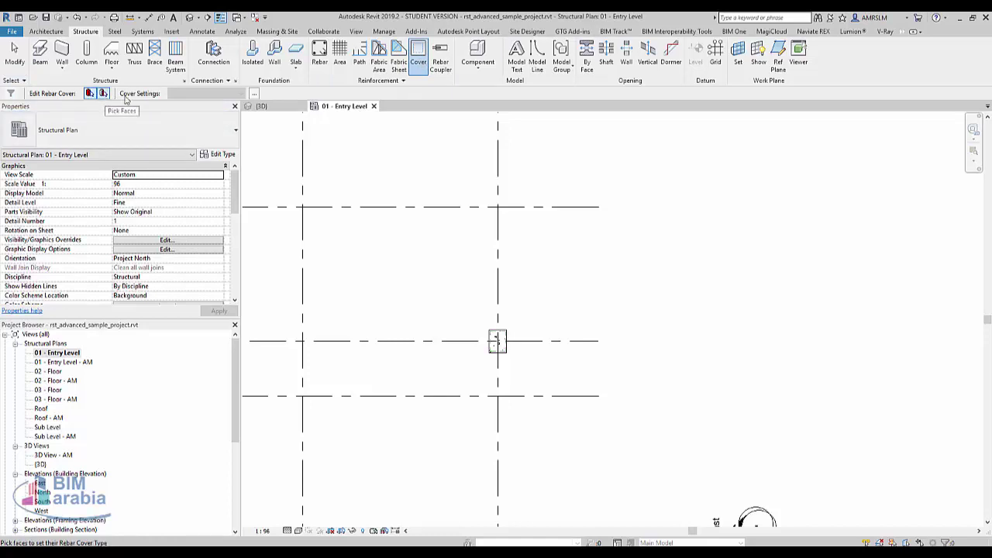
pyautogui.click(139, 93)
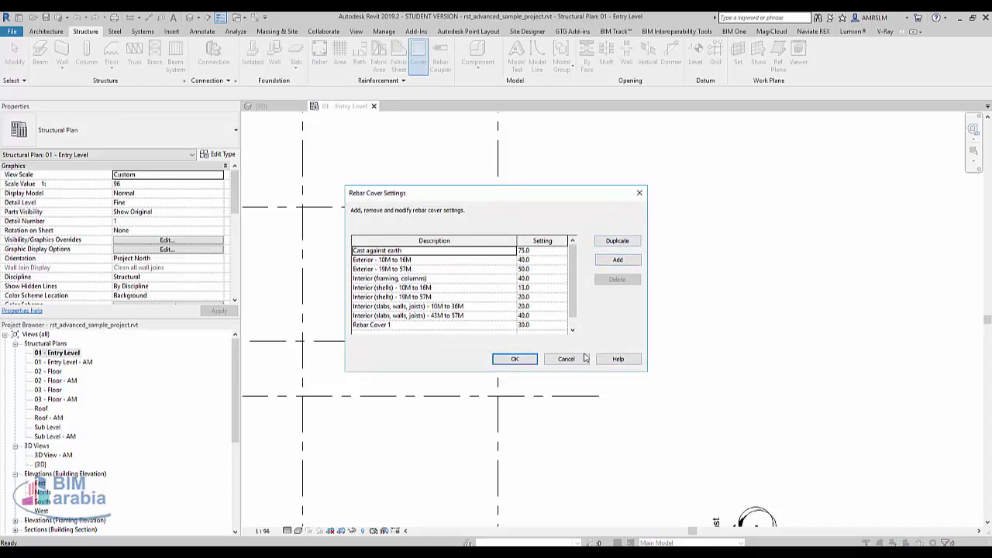
pyautogui.click(583, 359)
pyautogui.click(403, 79)
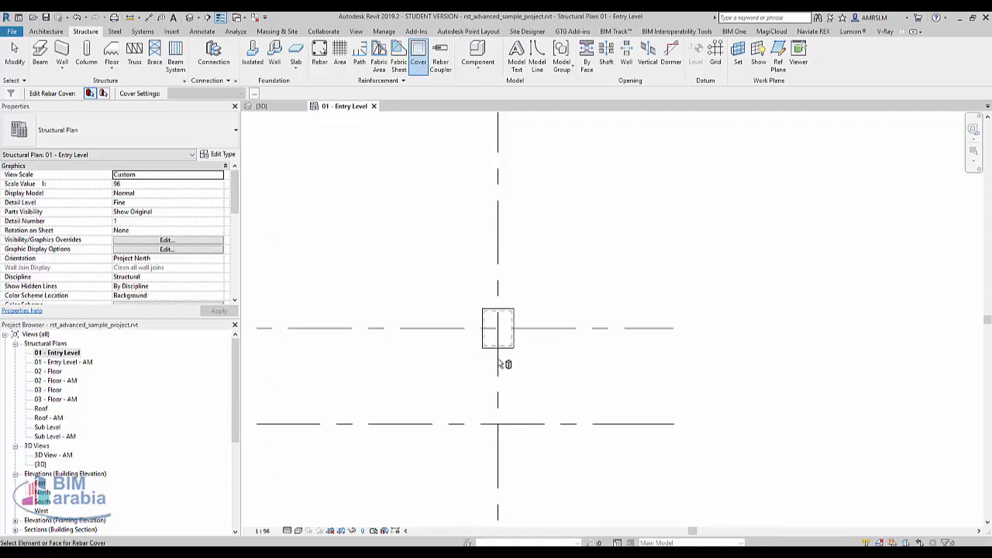
# - Assign Exterior - 10M to 16M <40> rebar cover to the whole column
pyautogui.scroll(3, 500, 359)
pyautogui.scroll(3, 500, 359)
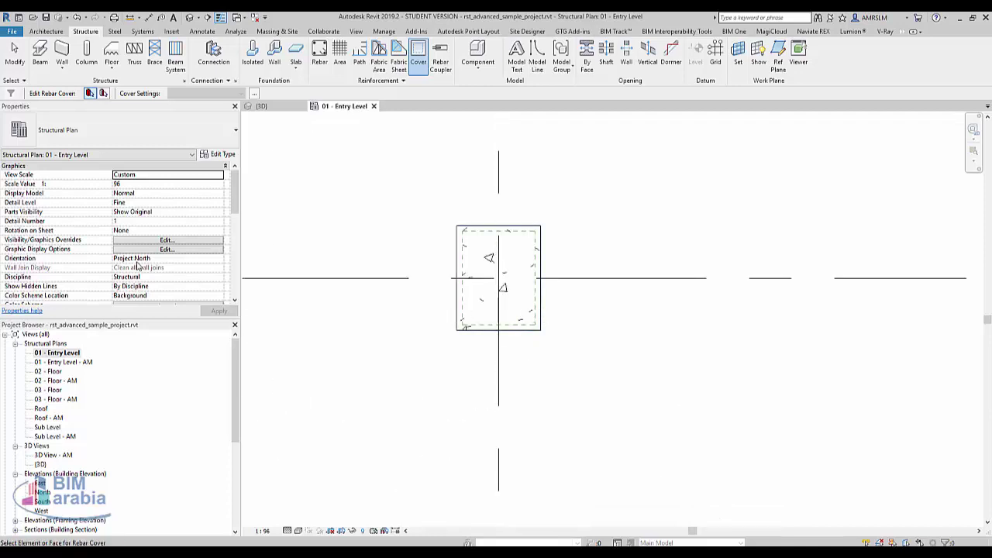
pyautogui.click(545, 298)
pyautogui.click(221, 93)
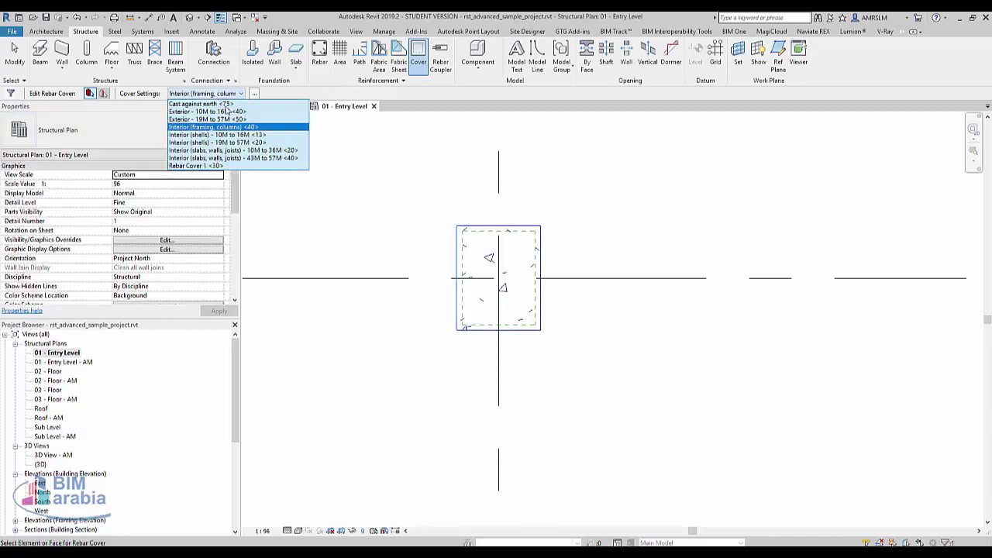
pyautogui.click(245, 114)
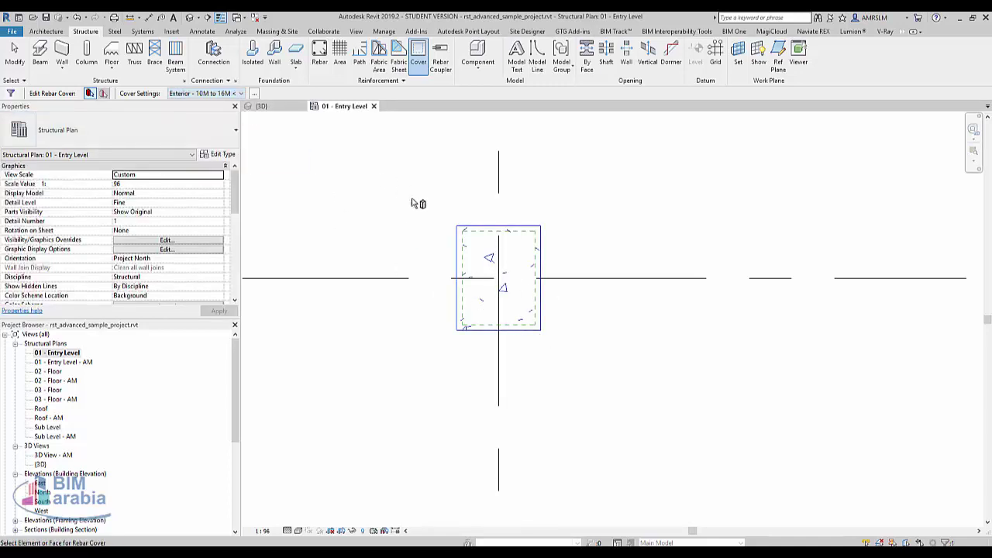
pyautogui.press('Escape')
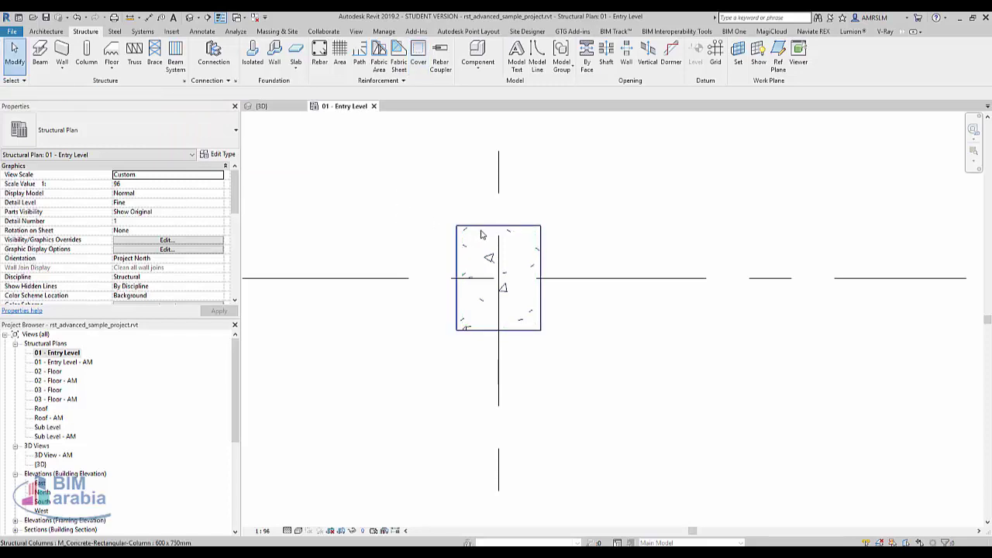
# - Select the column to check its properties and switch to the {3D} view
pyautogui.click(474, 227)
pyautogui.scroll(-1, 177, 287)
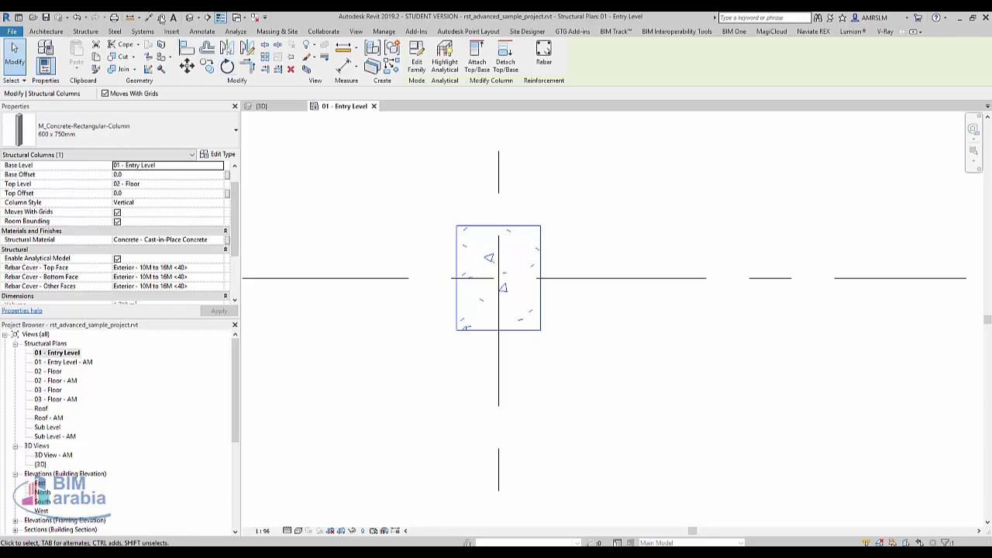
pyautogui.click(190, 19)
# - Apply Interior (slabs, walls, joists) 10M to 36M cover to the column's top face
pyautogui.scroll(3, 560, 386)
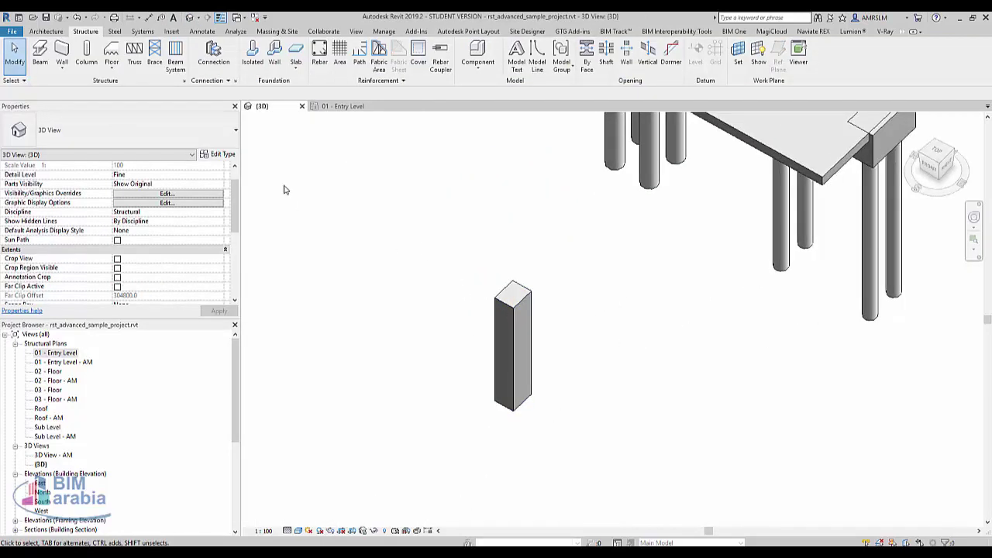
pyautogui.click(419, 55)
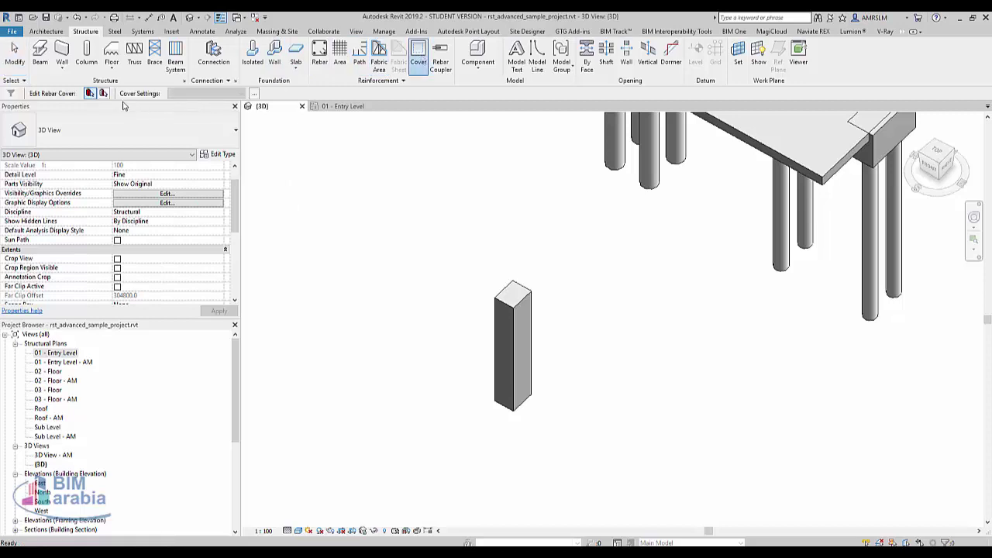
pyautogui.scroll(3, 527, 305)
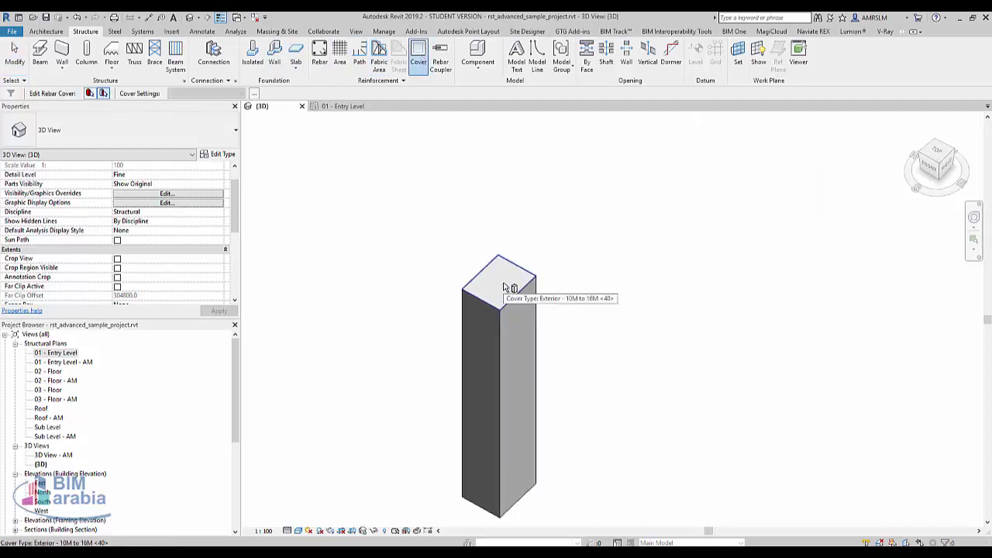
pyautogui.click(503, 287)
pyautogui.click(206, 93)
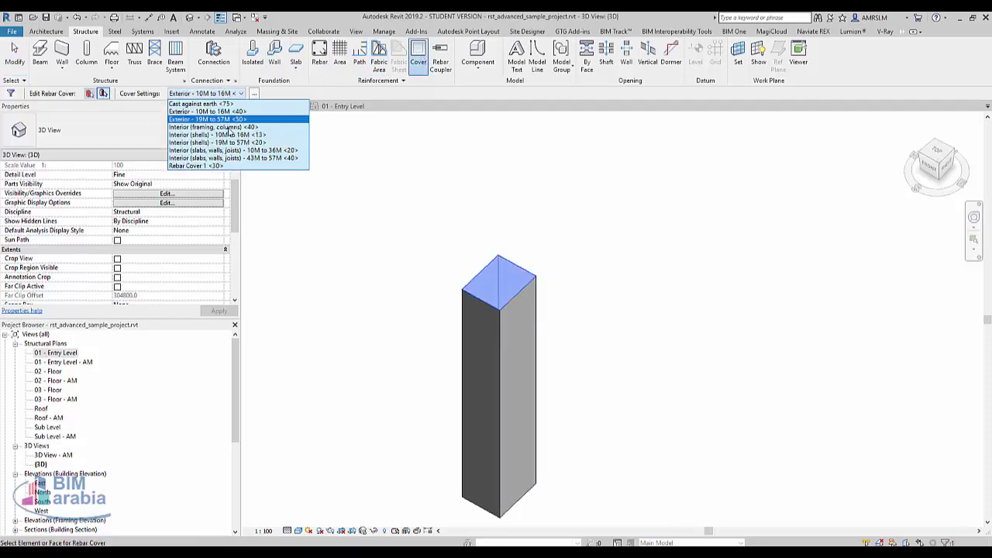
pyautogui.click(233, 151)
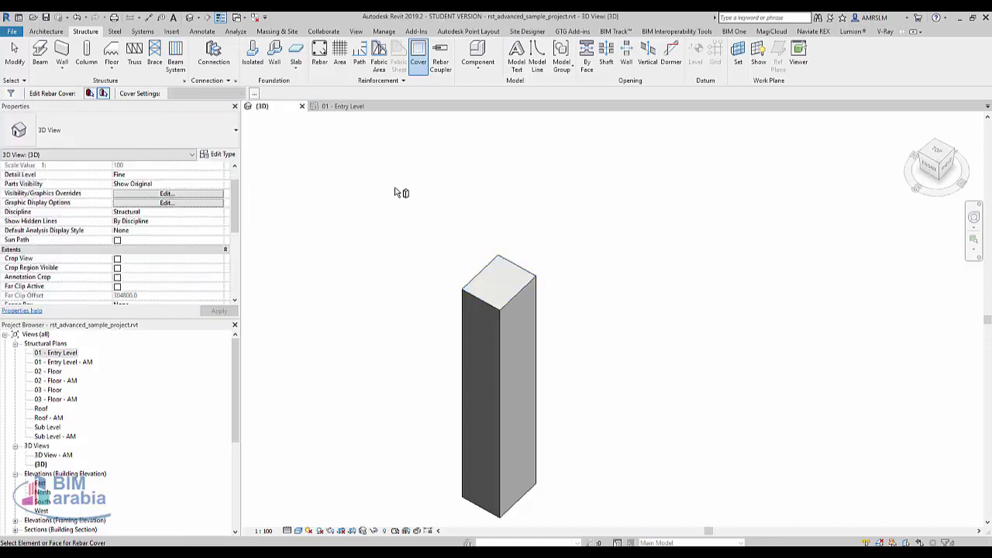
pyautogui.press('Escape')
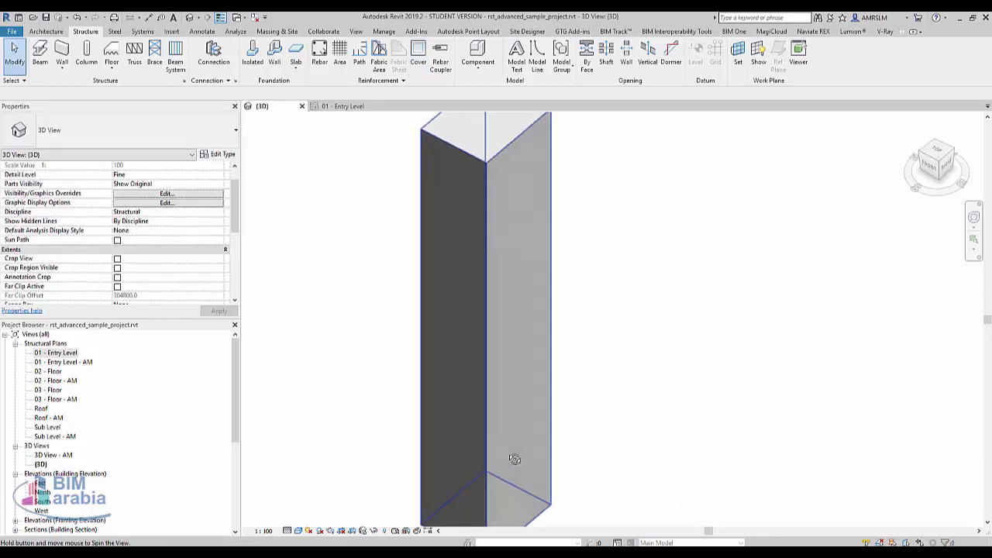
pyautogui.moveTo(514, 458)
pyautogui.keyDown('shift'); pyautogui.mouseDown(button='middle')
pyautogui.moveTo(538, 284)
pyautogui.moveTo(592, 241)
pyautogui.moveTo(491, 235)
pyautogui.mouseUp(button='middle'); pyautogui.keyUp('shift')
pyautogui.moveTo(439, 383)
pyautogui.keyDown('shift'); pyautogui.mouseDown(button='middle')
pyautogui.moveTo(574, 197)
pyautogui.moveTo(471, 387)
pyautogui.mouseUp(button='middle'); pyautogui.keyUp('shift')
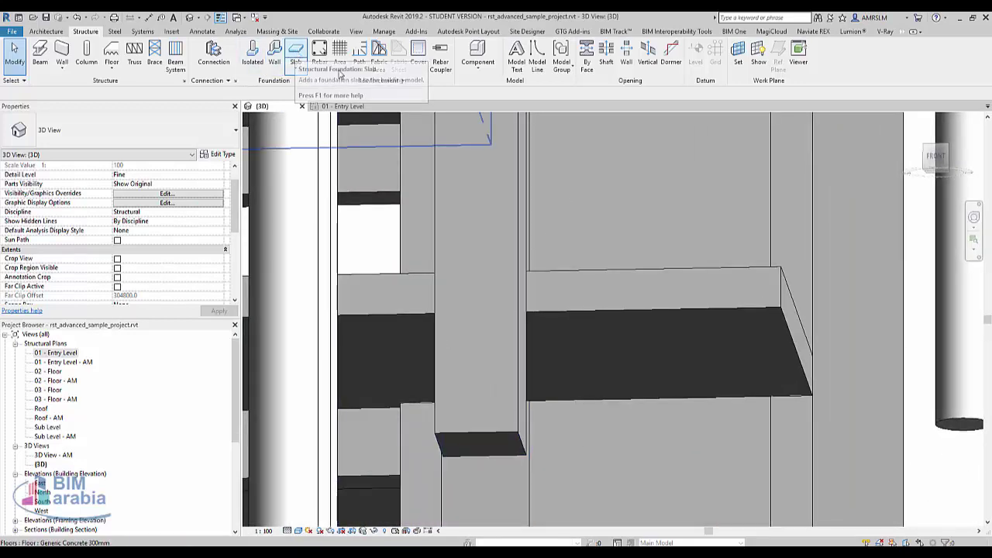
# - Assign Rebar Cover 1 <30> to the column's bottom face
pyautogui.click(418, 60)
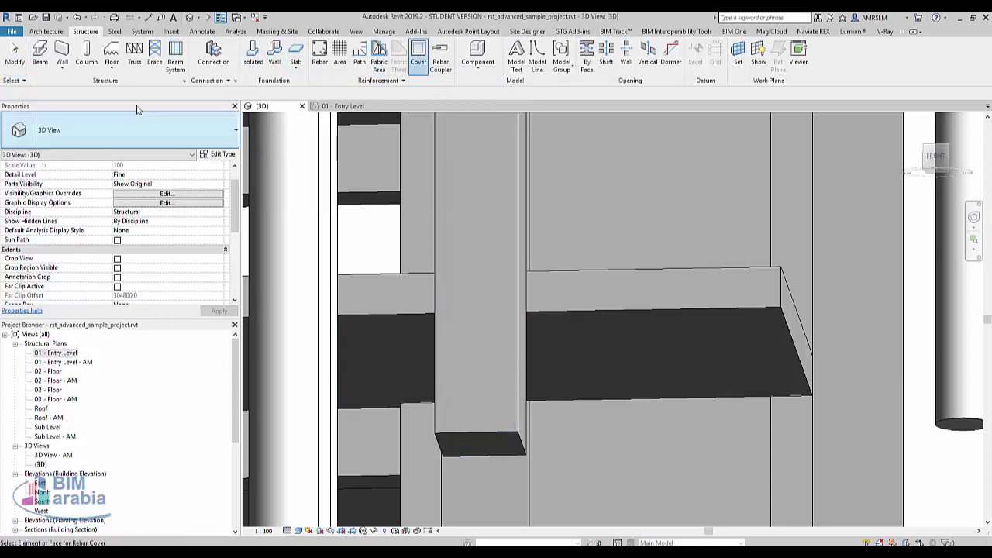
pyautogui.click(497, 443)
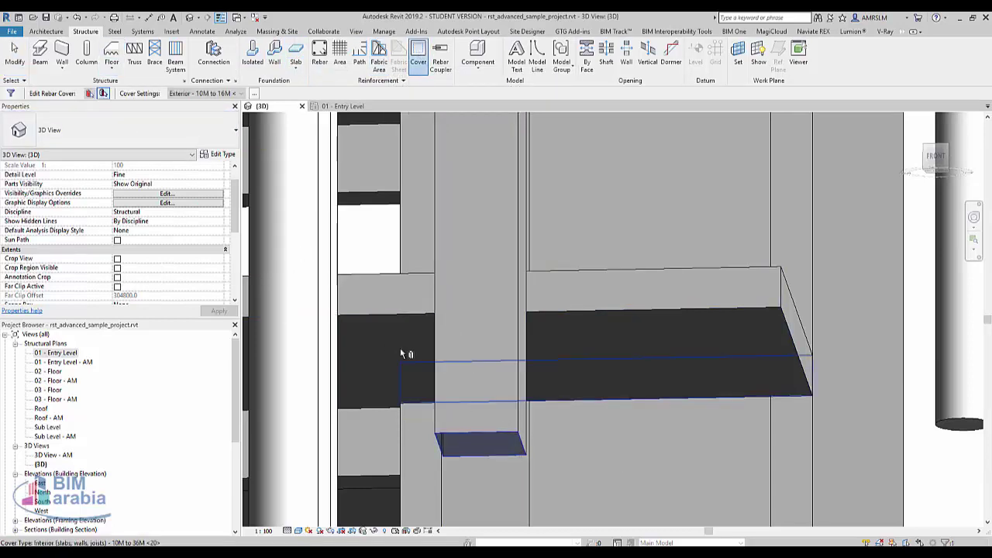
pyautogui.click(241, 94)
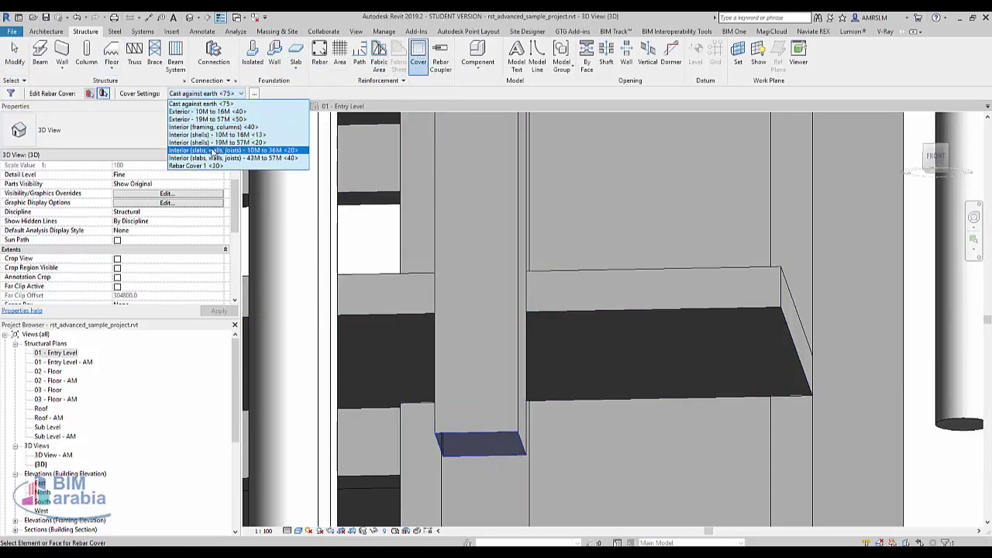
pyautogui.click(211, 167)
pyautogui.scroll(-1, 693, 421)
pyautogui.scroll(-3, 642, 398)
pyautogui.scroll(-3, 651, 456)
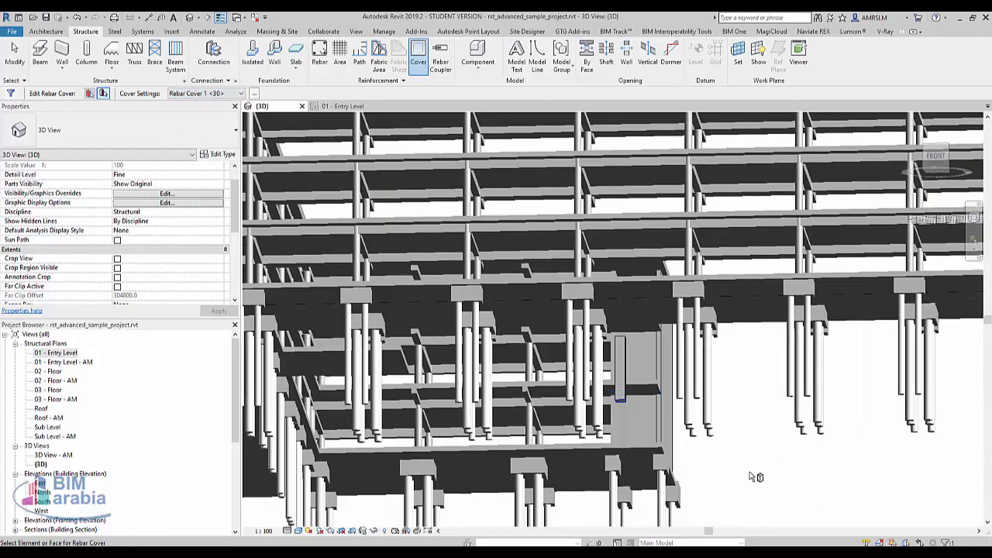
pyautogui.press('Escape')
pyautogui.scroll(3, 648, 434)
pyautogui.scroll(2, 645, 403)
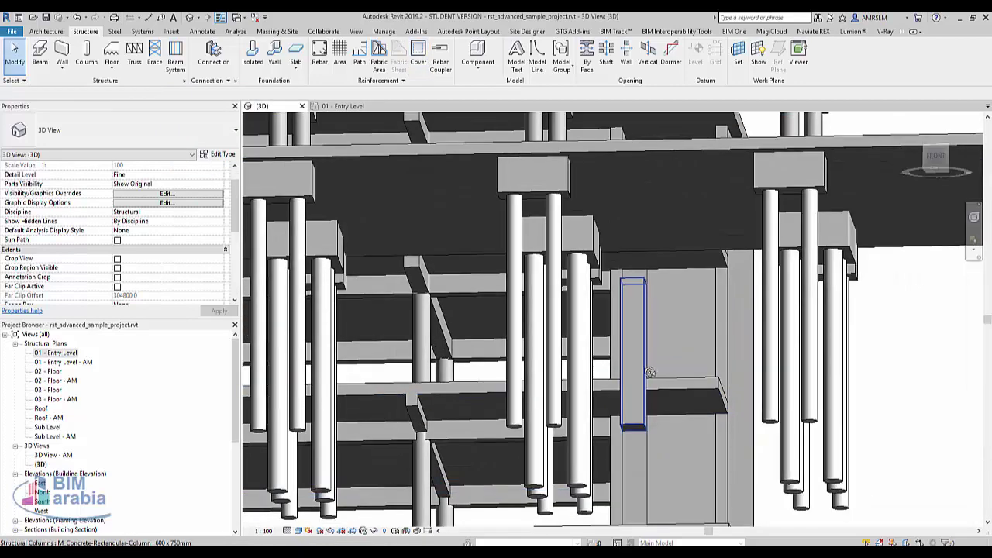
pyautogui.scroll(2, 646, 395)
pyautogui.scroll(2, 643, 403)
pyautogui.scroll(2, 635, 434)
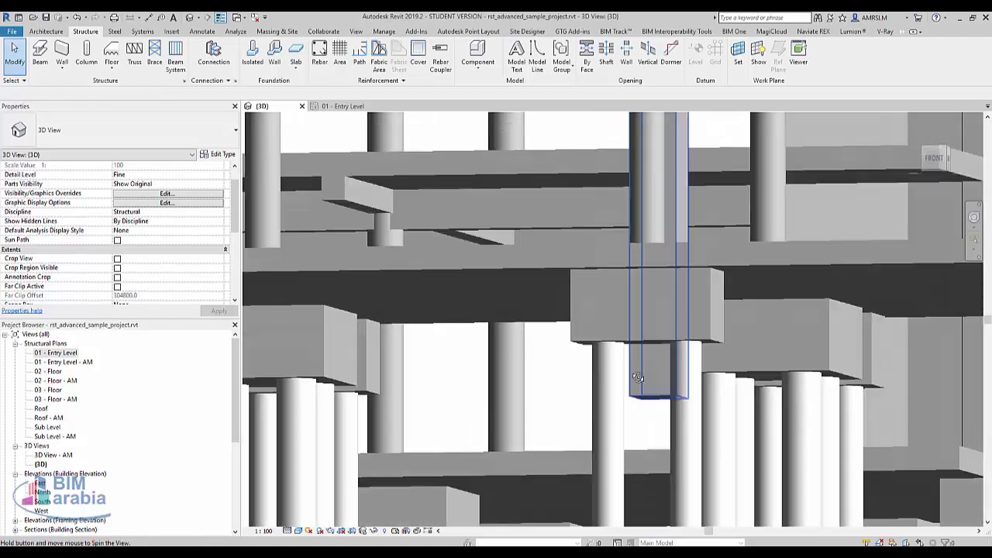
pyautogui.keyDown('shift'); pyautogui.moveTo(632, 450); pyautogui.dragTo(618, 486, button='middle'); pyautogui.keyUp('shift')
pyautogui.scroll(-3, 605, 469)
pyautogui.scroll(-2, 594, 458)
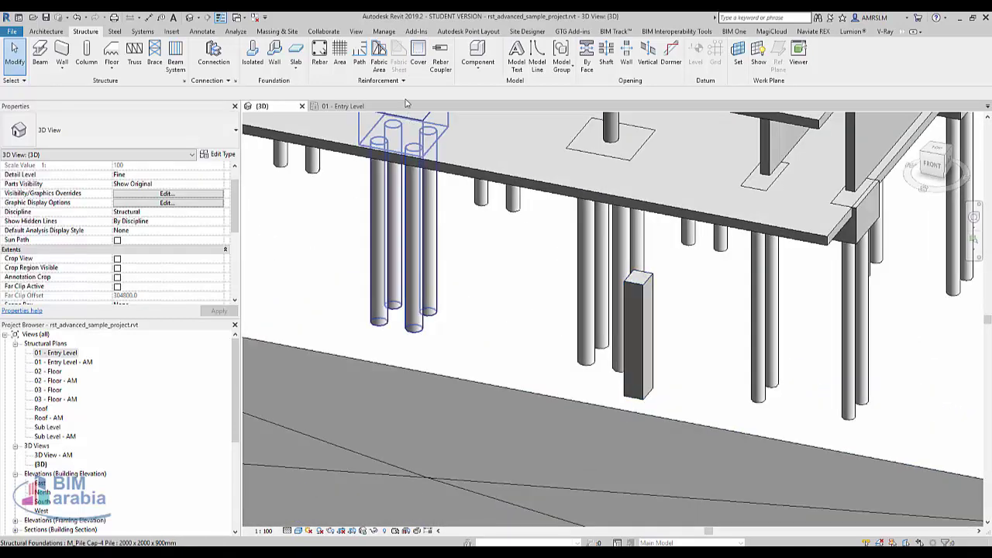
# - Assign Exterior - 10M to 16M <40> to a column side face, then select the column
pyautogui.click(419, 63)
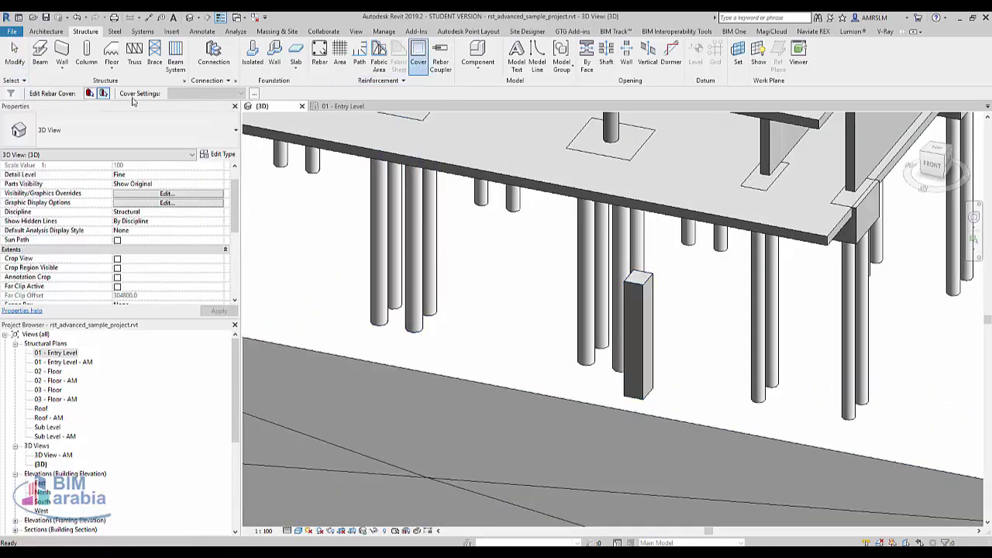
pyautogui.scroll(3, 640, 347)
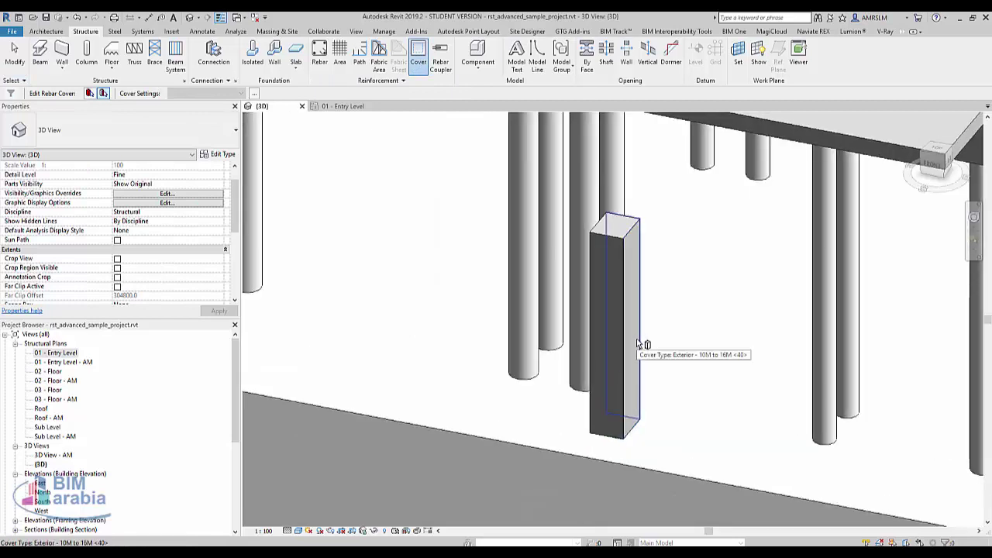
pyautogui.click(634, 345)
pyautogui.click(240, 93)
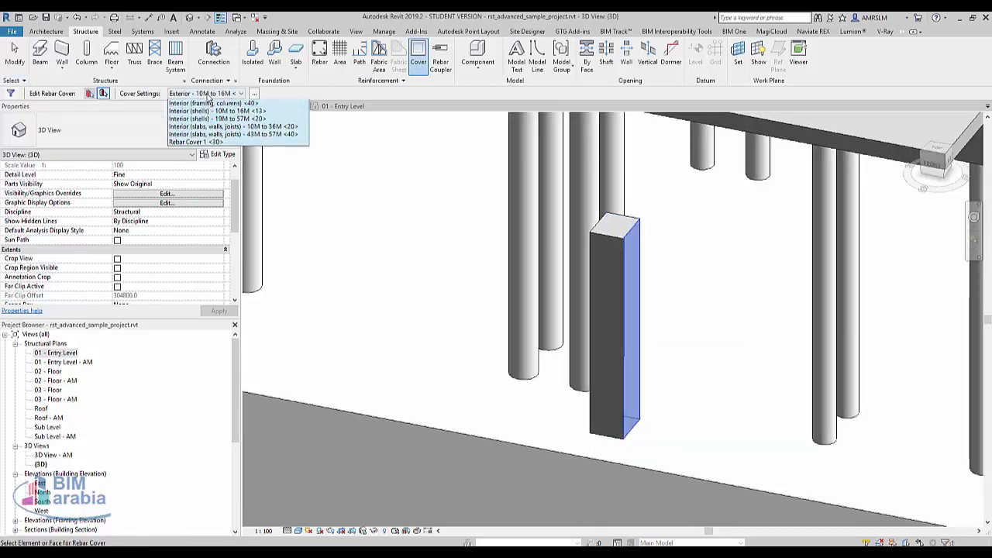
pyautogui.click(211, 136)
pyautogui.click(380, 282)
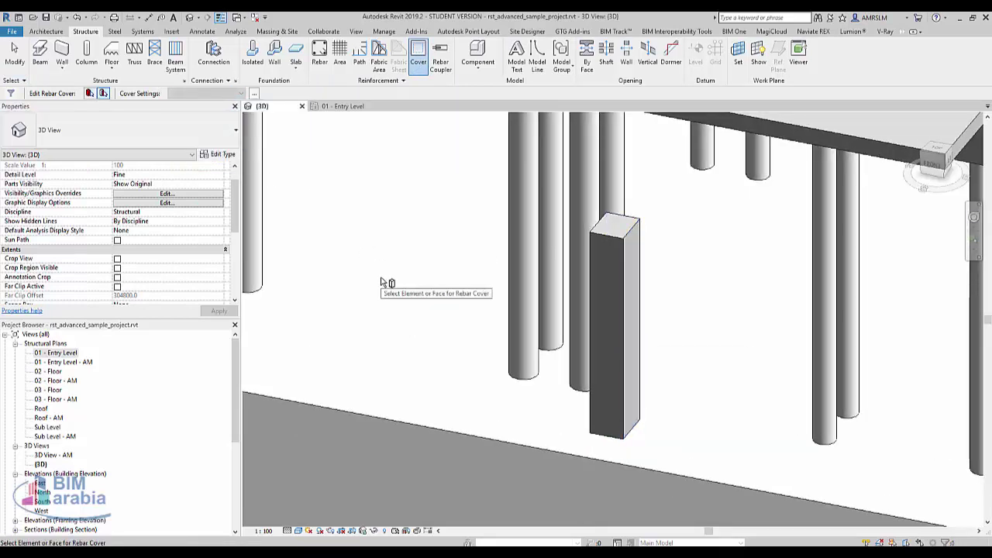
pyautogui.press('Escape')
pyautogui.click(630, 332)
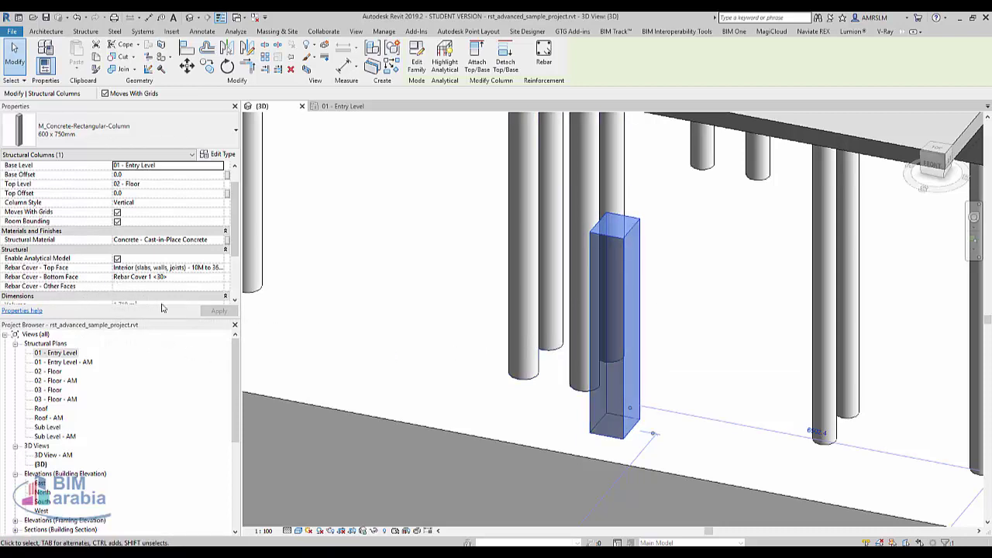
# - In the 01 - Entry Level plan, begin a section line just above the column
pyautogui.doubleClick(69, 353)
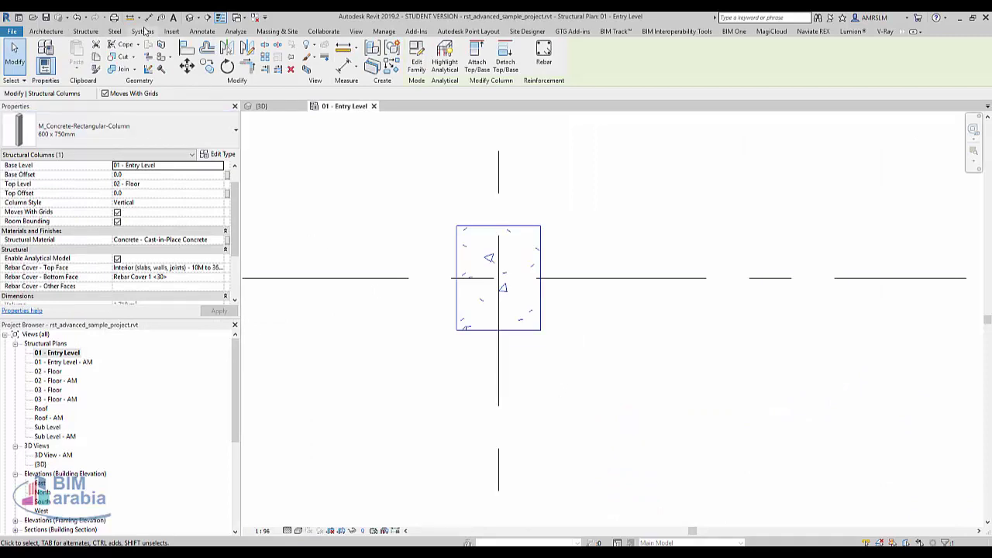
pyautogui.click(205, 16)
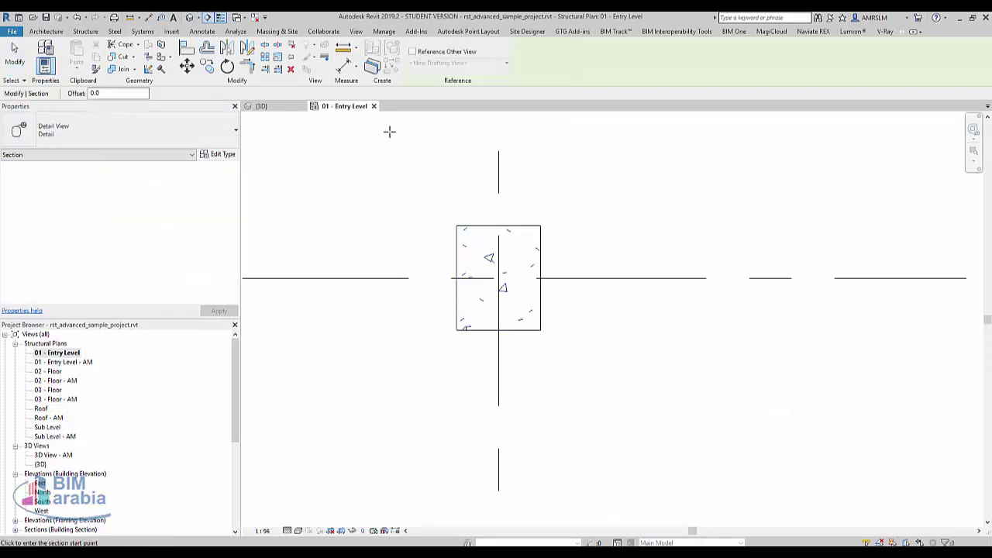
pyautogui.click(389, 132)
pyautogui.scroll(-1, 390, 310)
# - Finish the section line below the column, widen its view depth, and open Detail 0
pyautogui.click(390, 398)
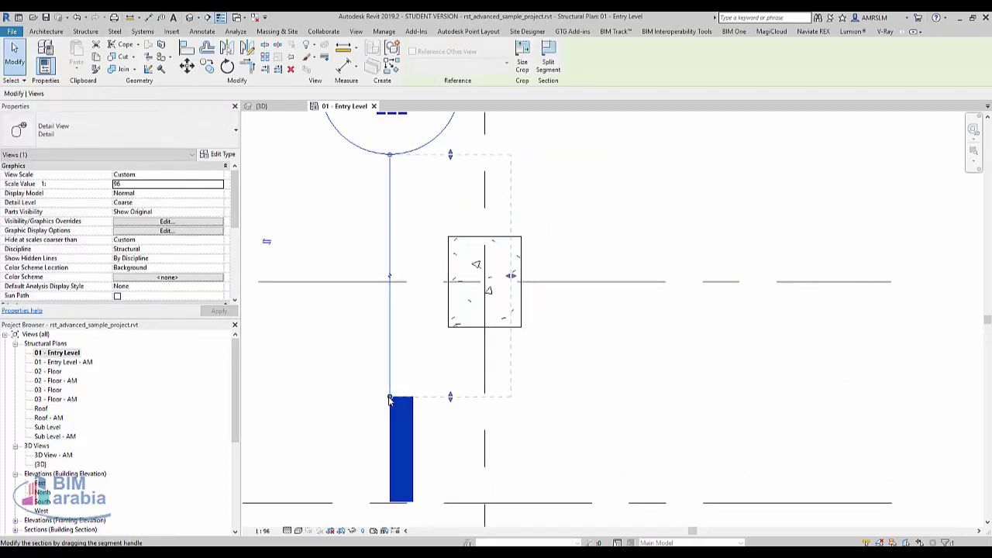
pyautogui.moveTo(511, 276); pyautogui.dragTo(578, 275)
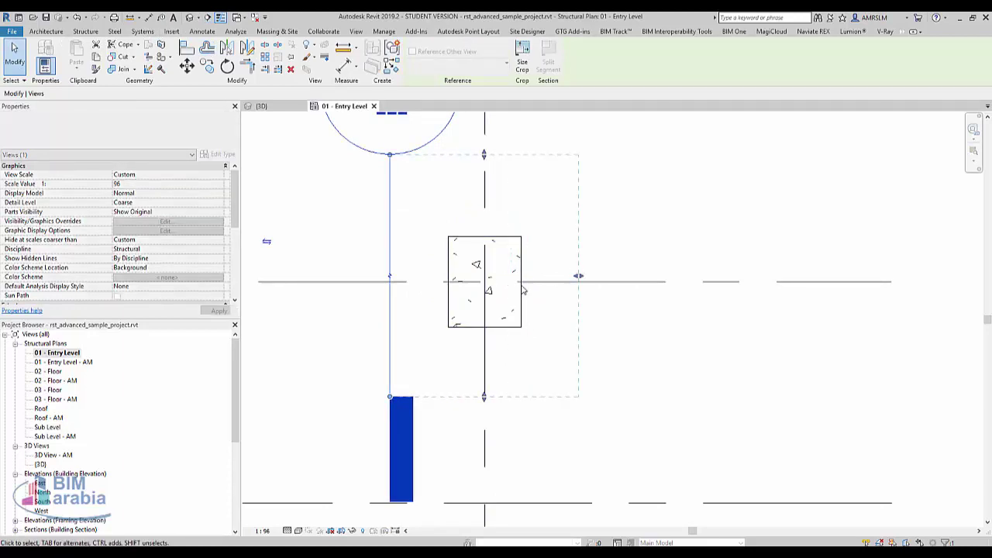
pyautogui.rightClick(393, 347)
pyautogui.click(422, 135)
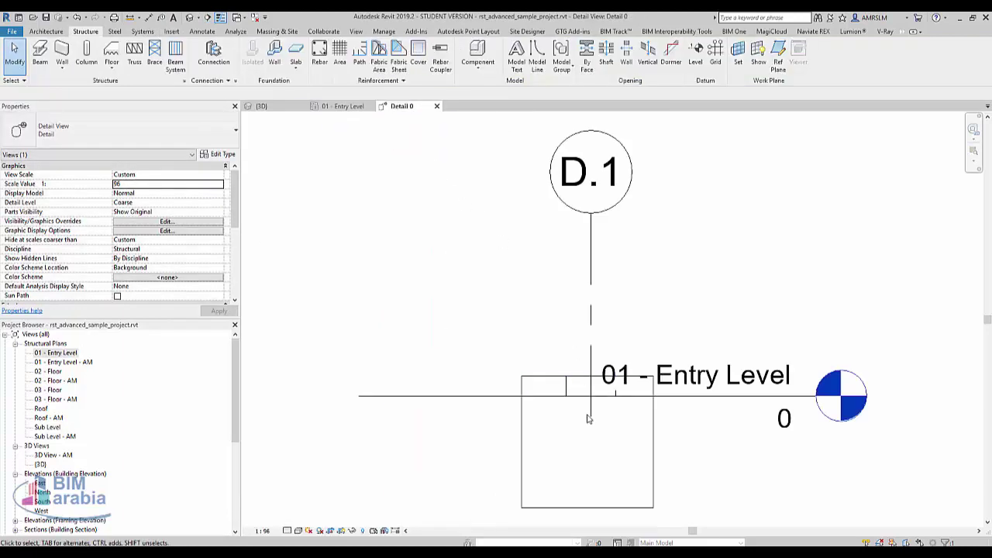
# - Raise the crop region's top edge so the column shows up to 02 - Floor
pyautogui.scroll(-3, 519, 442)
pyautogui.click(520, 442)
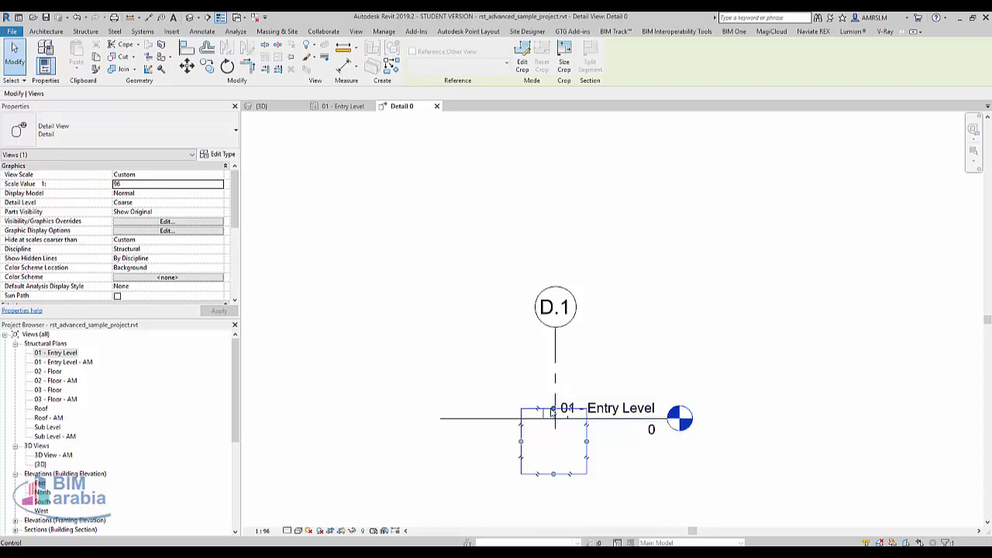
pyautogui.moveTo(553, 408); pyautogui.dragTo(562, 200)
pyautogui.scroll(2, 481, 359)
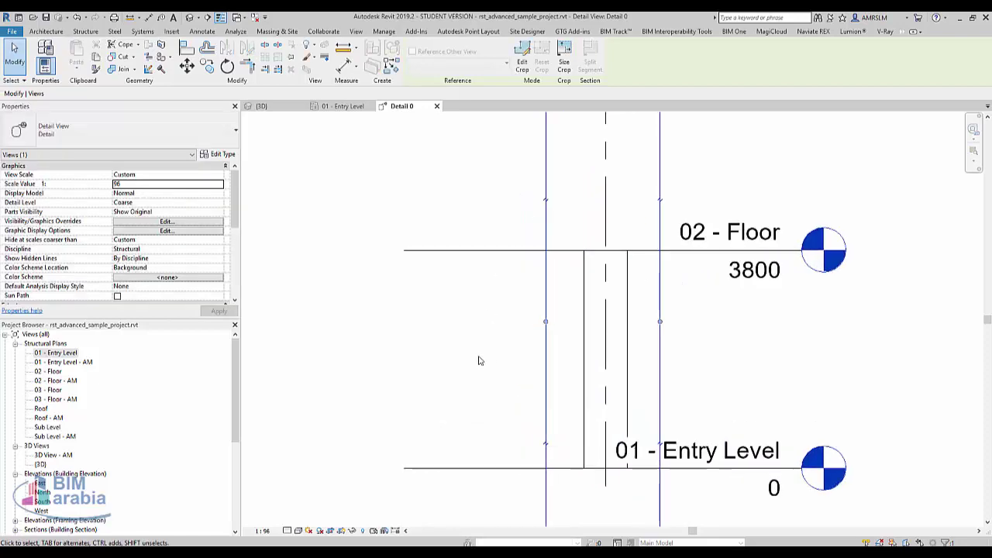
pyautogui.scroll(2, 465, 359)
pyautogui.scroll(-3, 459, 362)
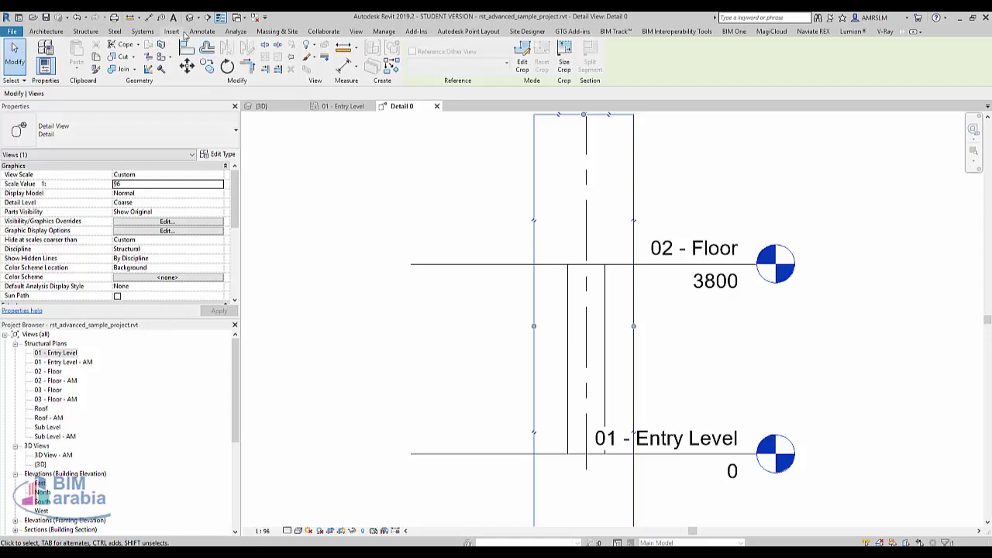
pyautogui.click(86, 31)
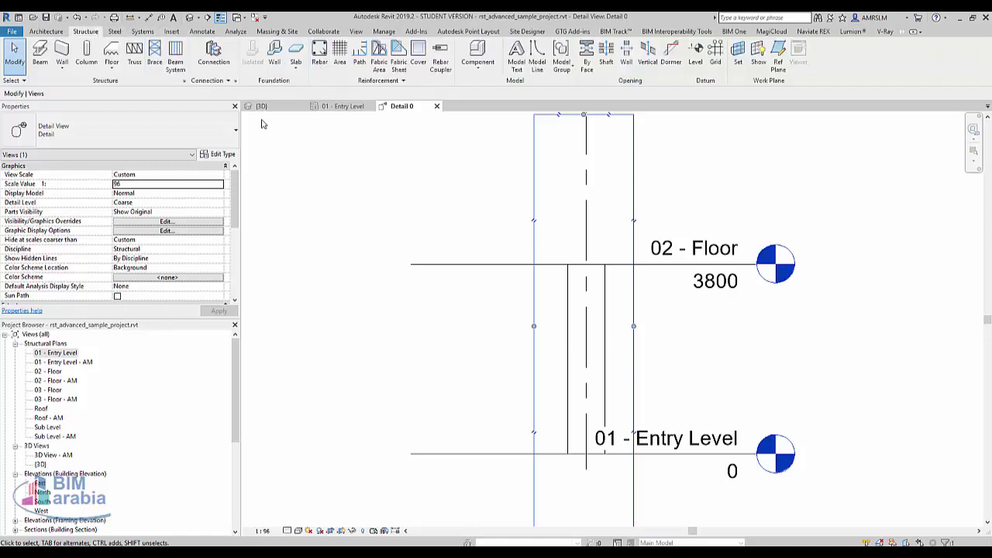
# - Start placing rebar in the column using the straight M_00 bar shape
pyautogui.click(319, 55)
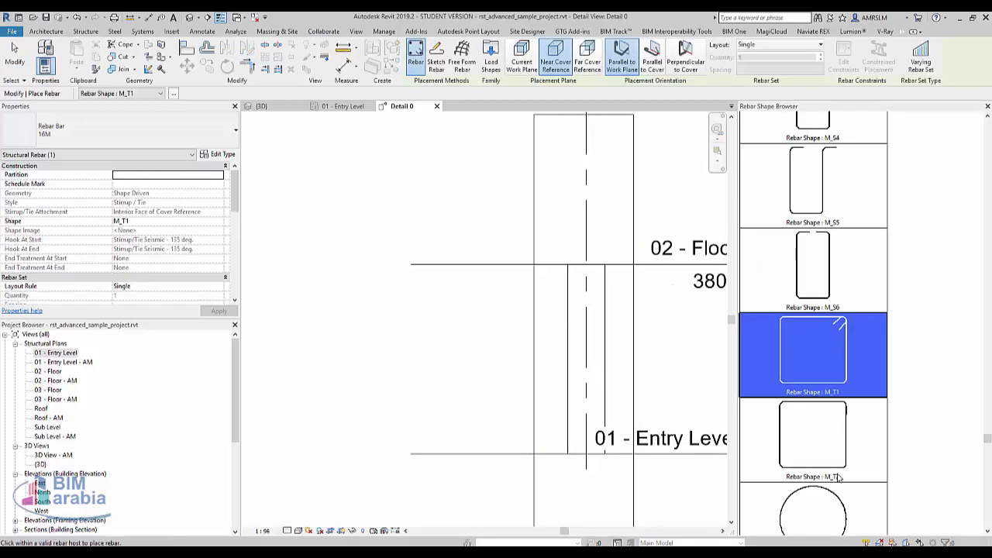
pyautogui.scroll(-10, 806, 323)
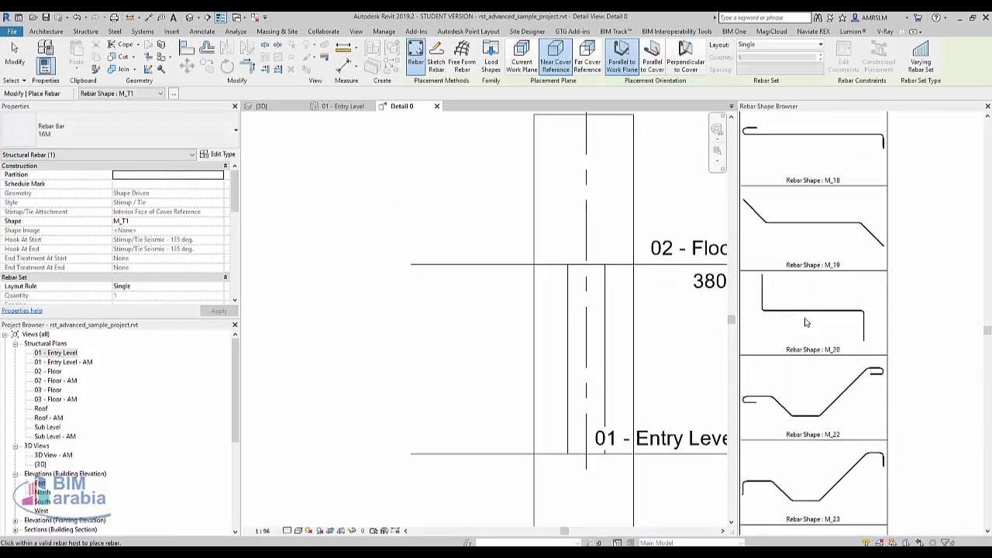
pyautogui.scroll(5, 806, 323)
pyautogui.scroll(5, 804, 322)
pyautogui.scroll(2, 803, 320)
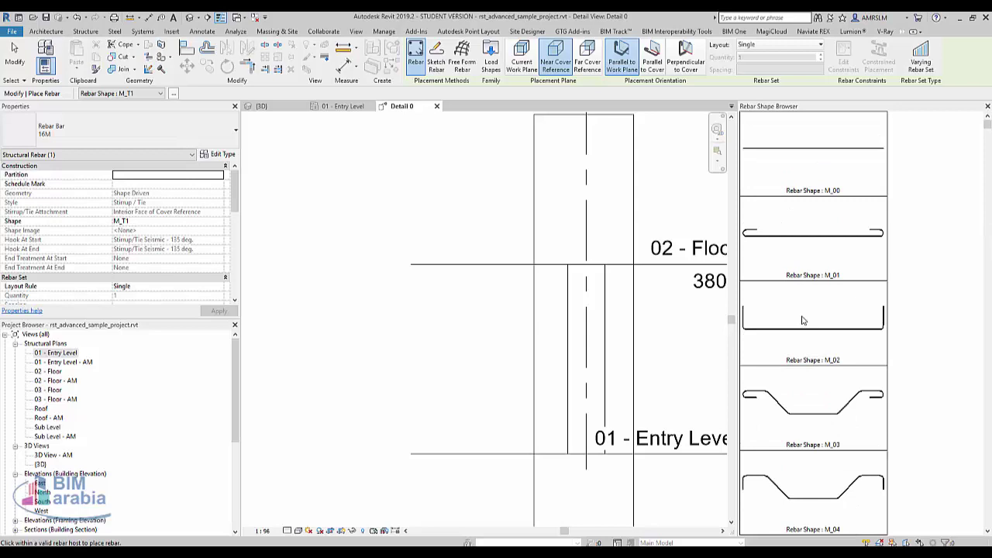
pyautogui.click(800, 152)
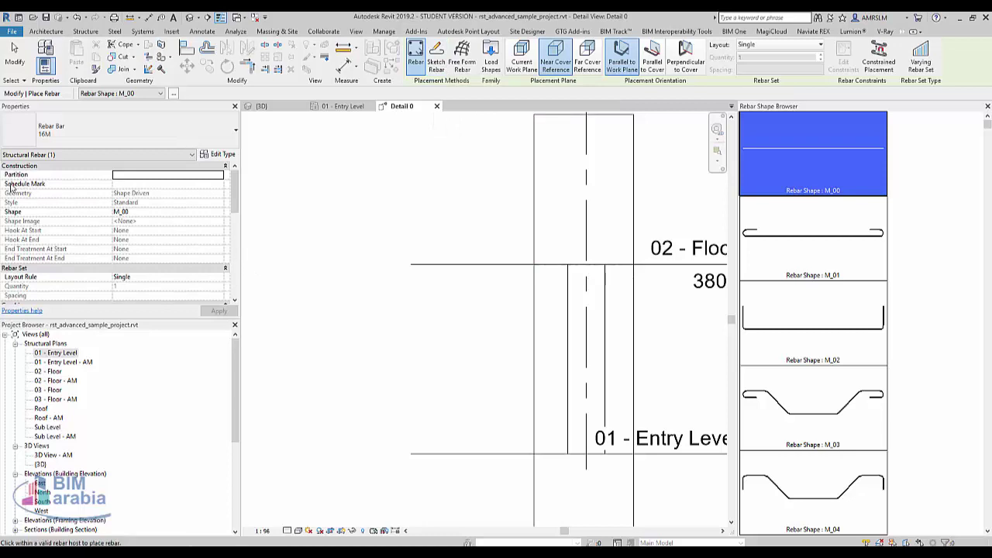
pyautogui.click(218, 216)
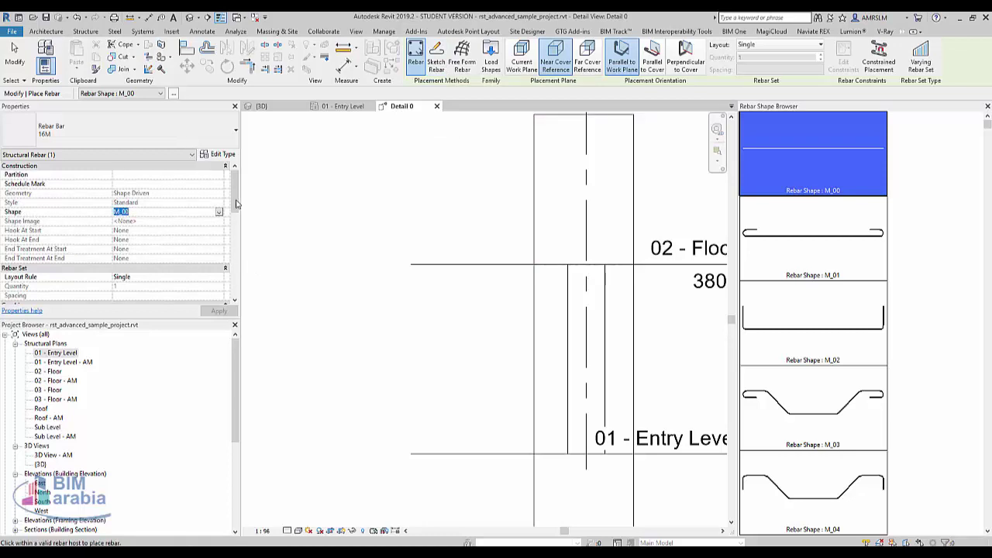
# - Compare the layout rules, settle on Minimum Clear Spacing, and open the 16M bar's type properties
pyautogui.click(220, 278)
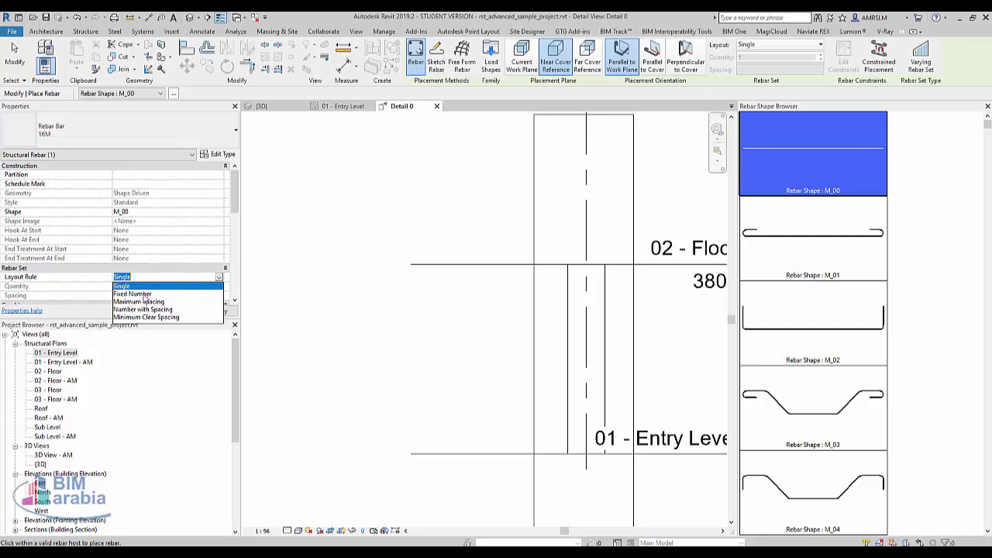
pyautogui.click(144, 296)
pyautogui.click(222, 278)
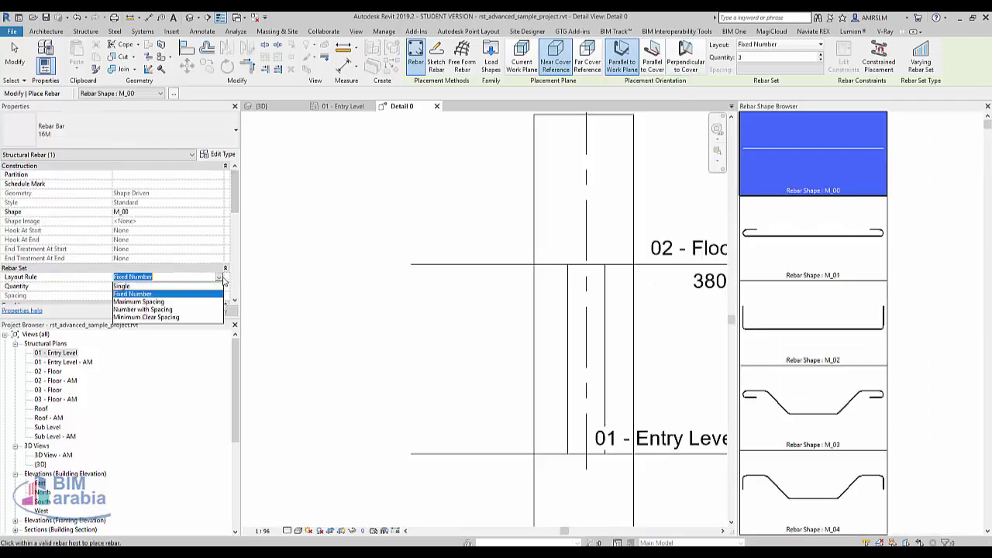
pyautogui.click(187, 304)
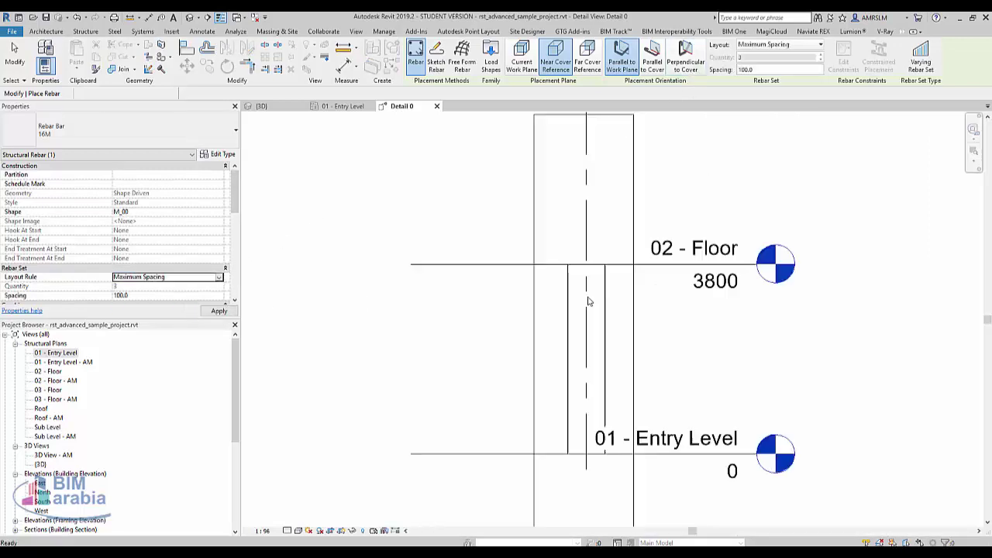
pyautogui.click(220, 279)
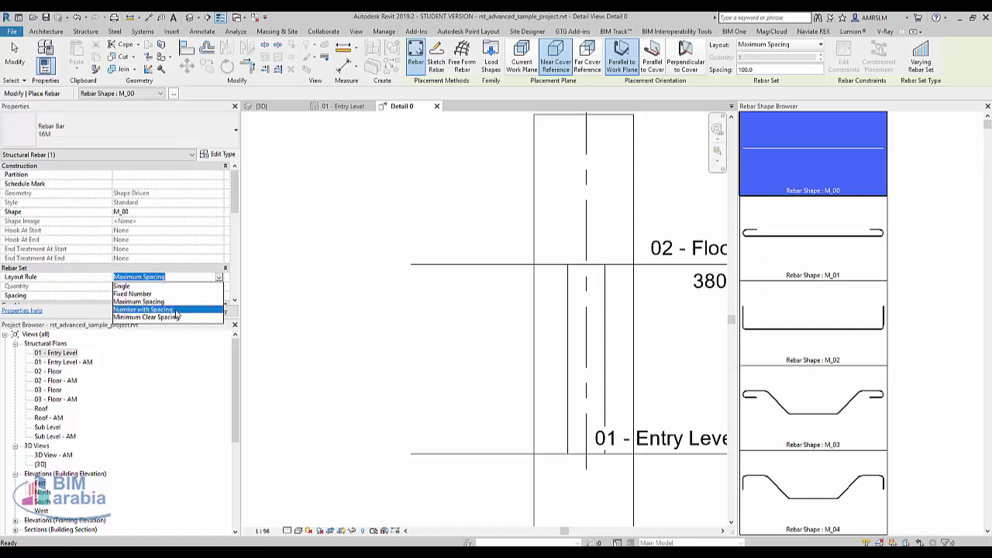
pyautogui.click(147, 309)
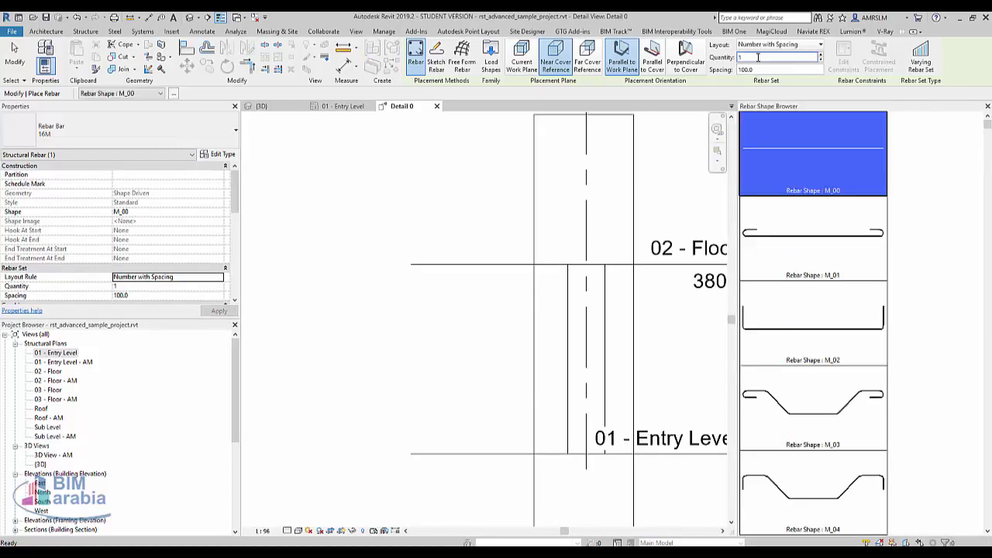
pyautogui.click(218, 278)
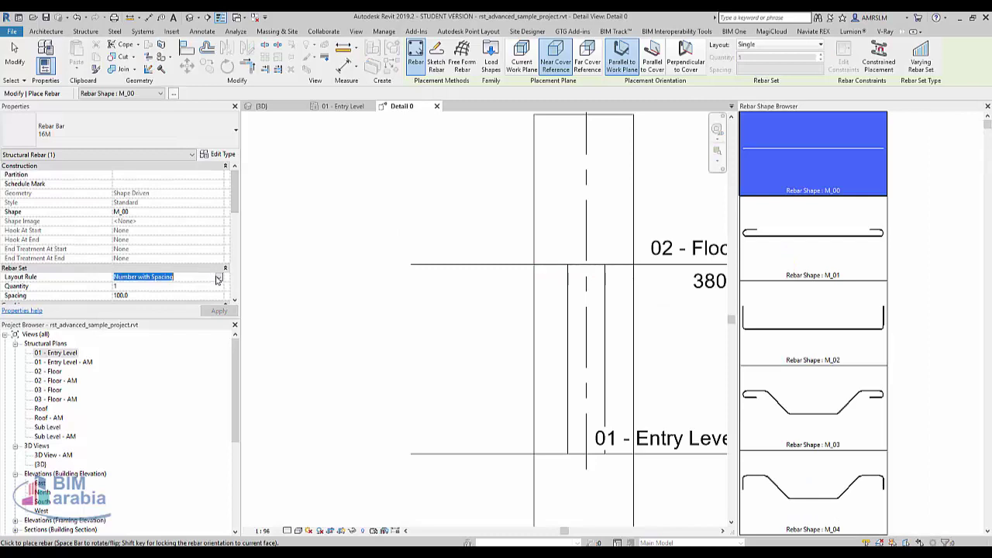
pyautogui.click(219, 277)
pyautogui.click(155, 317)
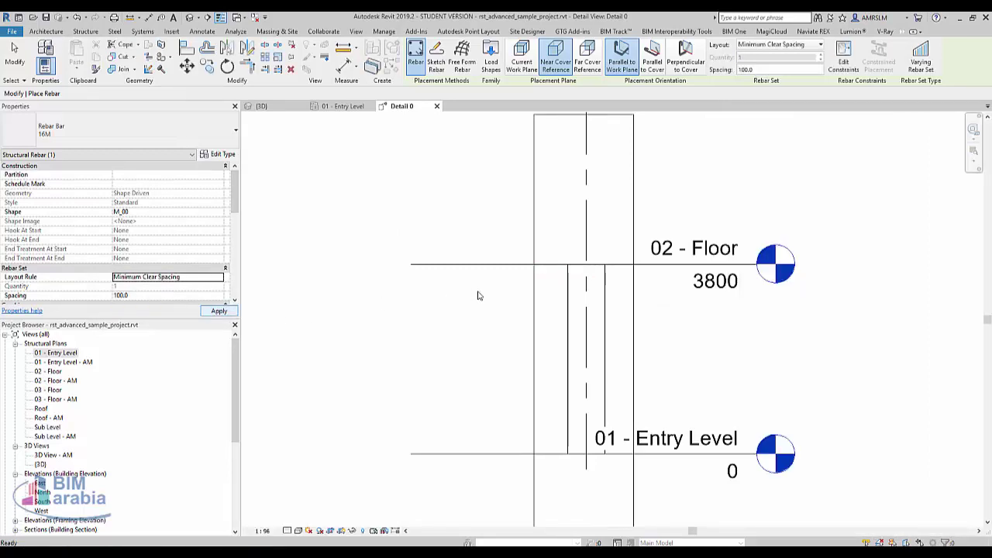
pyautogui.click(221, 156)
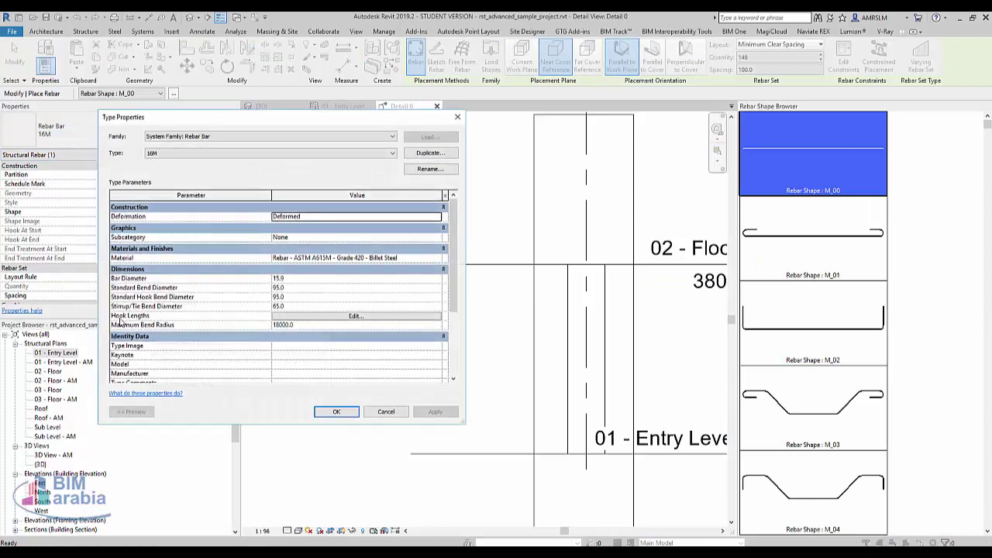
# - Turn on Auto Calculation for the 16M Standard 90° and 180° hook lengths, then close both dialogs
pyautogui.click(301, 316)
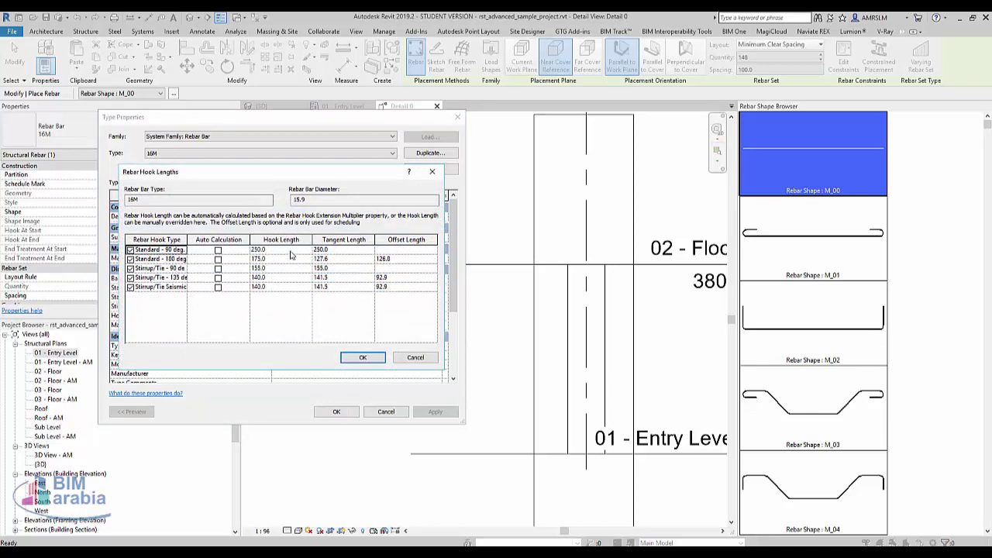
pyautogui.click(218, 250)
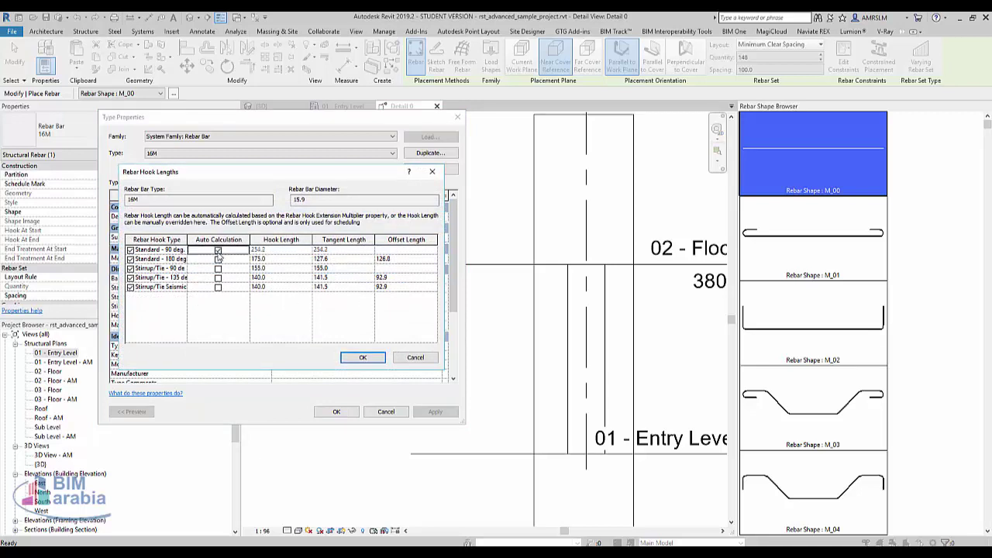
pyautogui.click(218, 259)
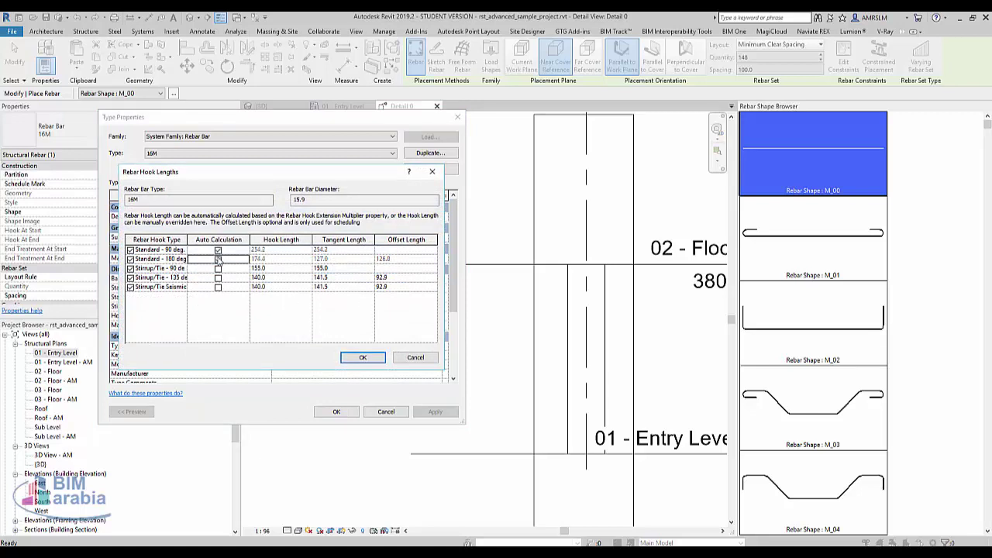
pyautogui.click(414, 359)
pyautogui.click(387, 412)
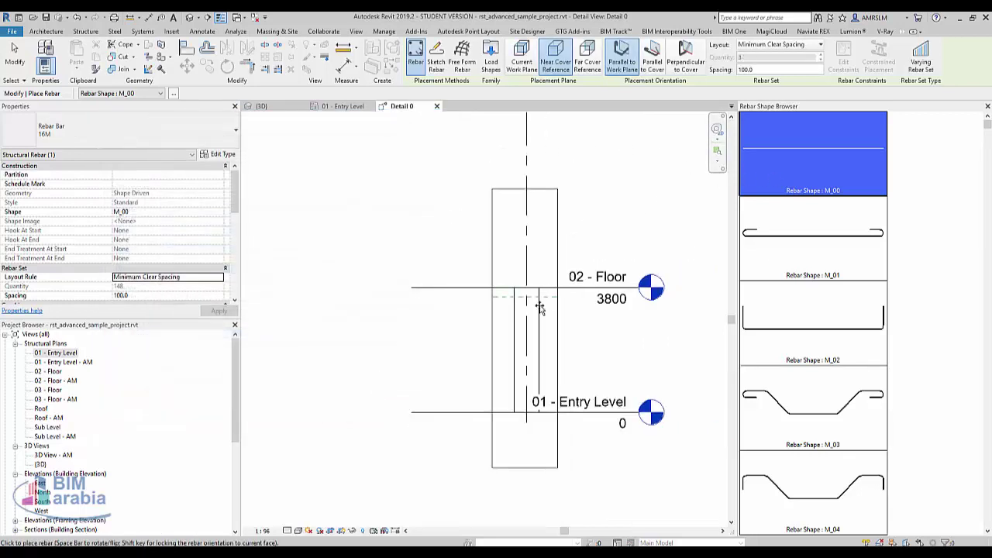
# - Place a Fixed Number set of five 16M M_00 bars, Near Cover Reference, Parallel to Cover
pyautogui.scroll(3, 539, 307)
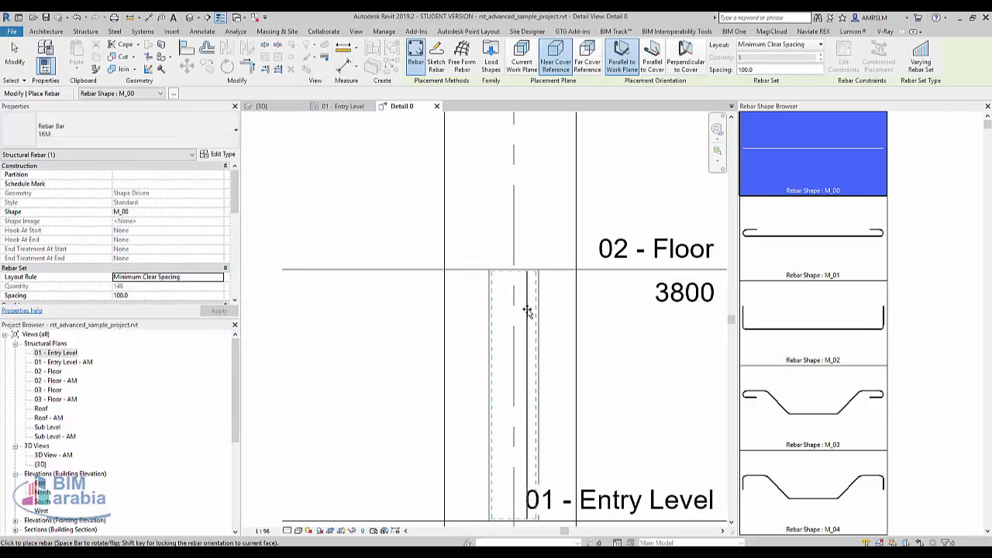
pyautogui.click(795, 45)
pyautogui.click(760, 67)
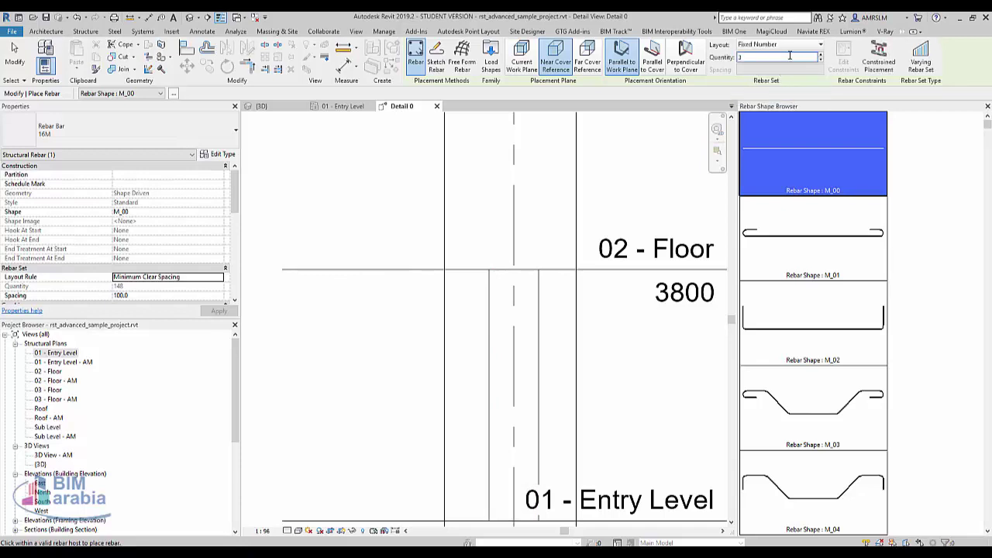
pyautogui.click(522, 61)
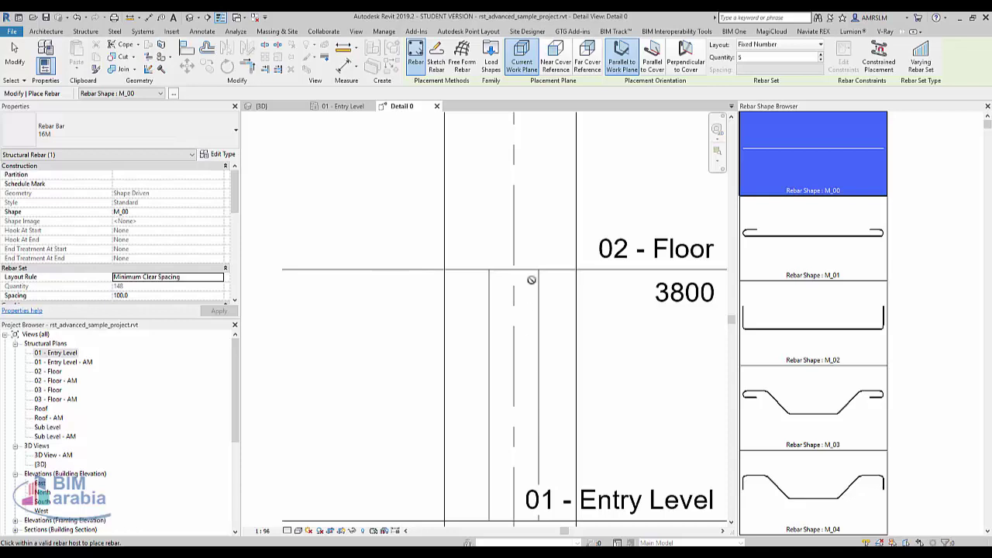
pyautogui.click(557, 61)
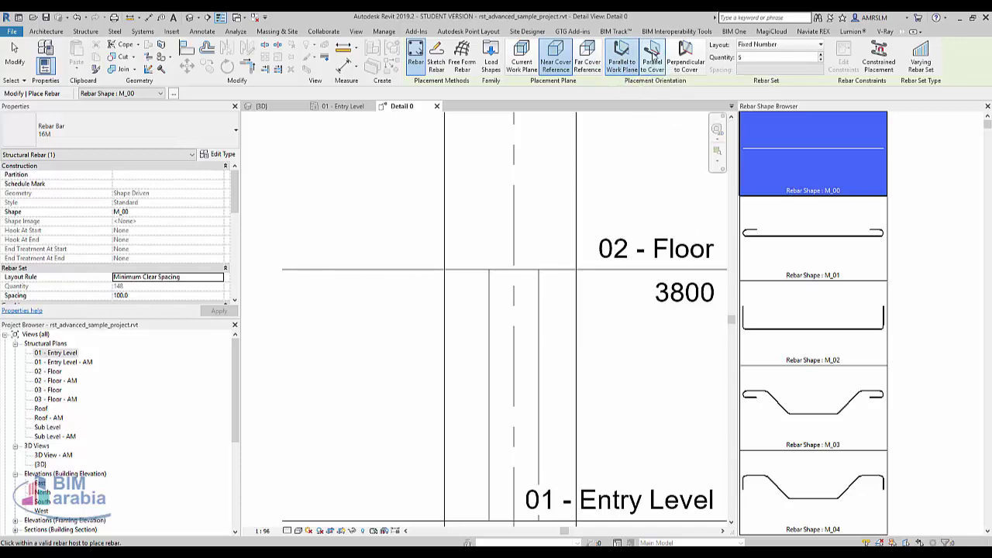
pyautogui.click(652, 61)
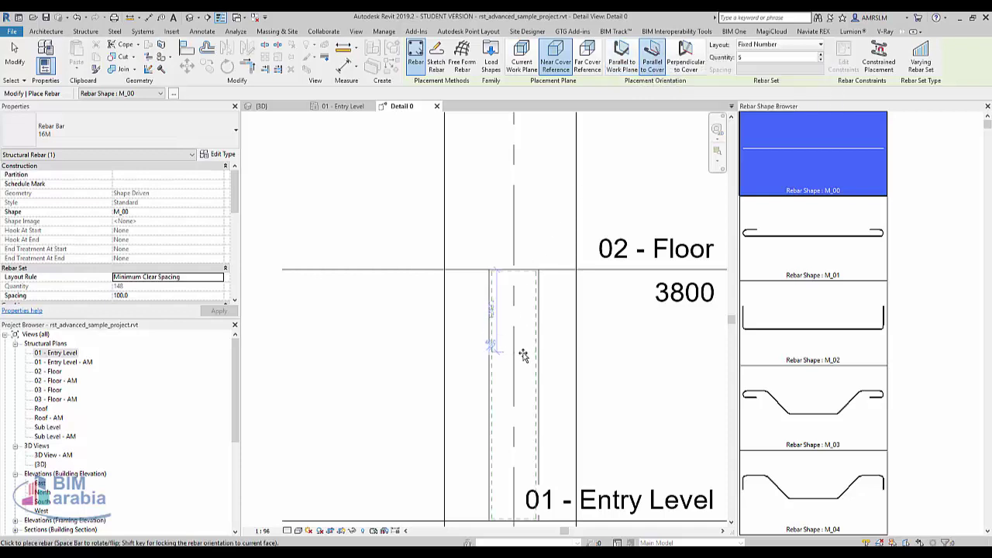
pyautogui.scroll(3, 521, 370)
pyautogui.scroll(-1, 527, 294)
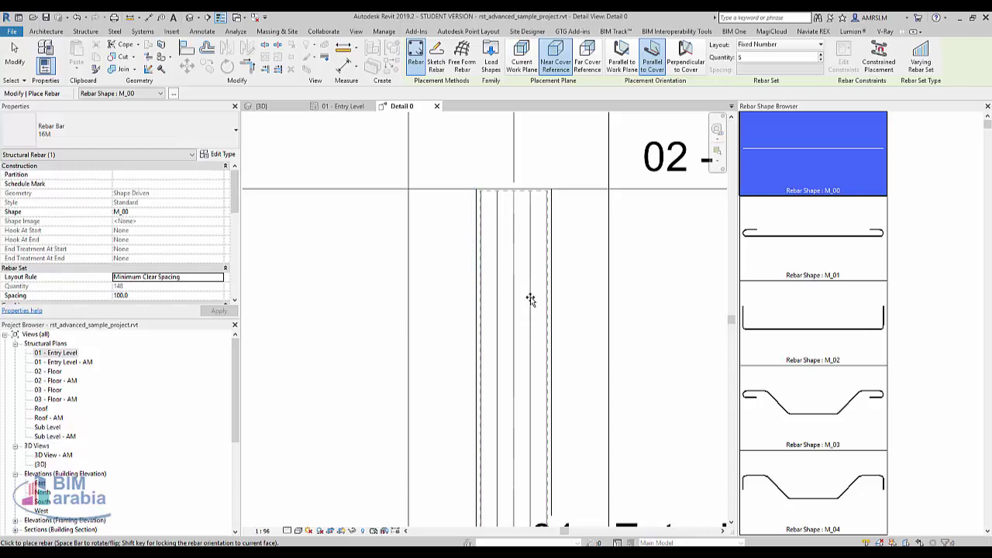
pyautogui.click(531, 300)
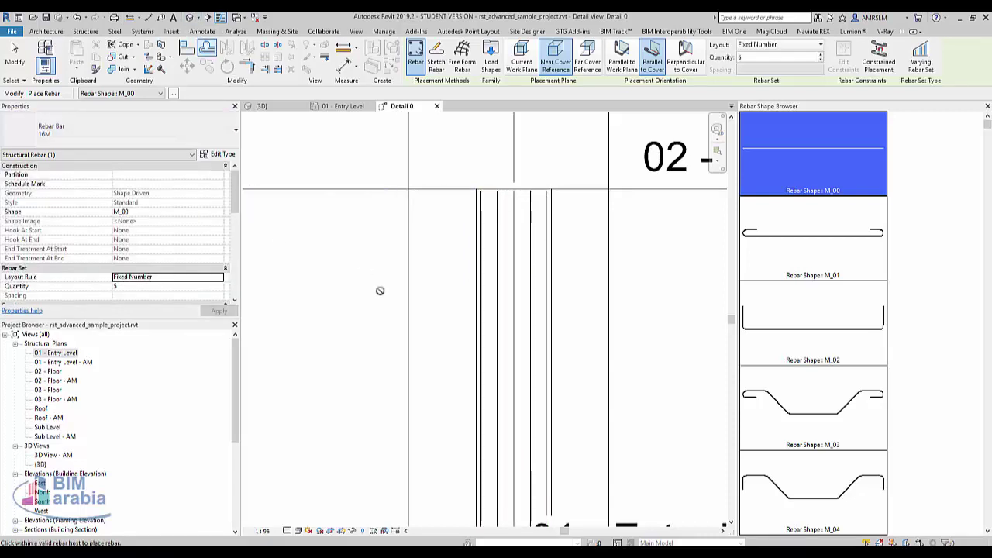
pyautogui.press('Escape')
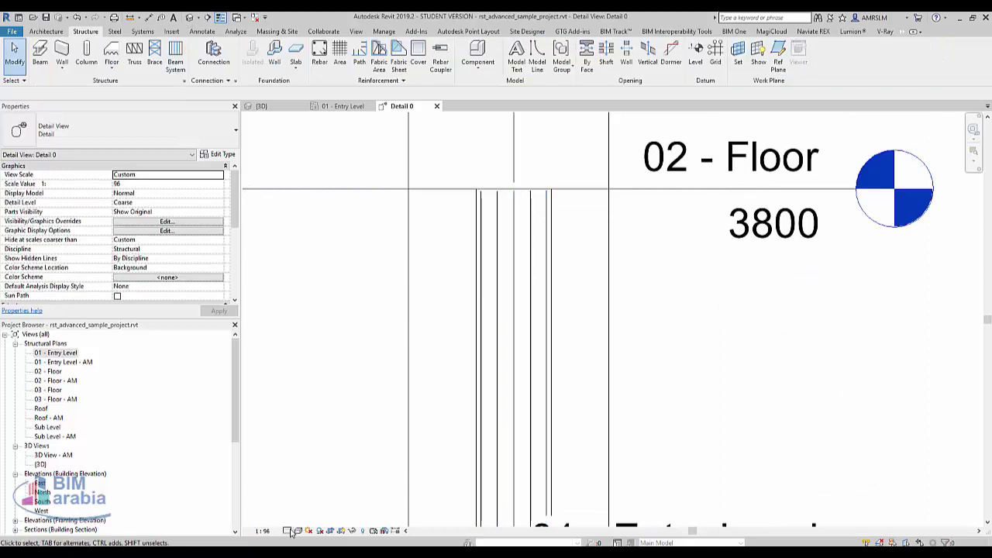
# - Switch the section to Fine detail level and select the placed vertical bar set
pyautogui.click(289, 531)
pyautogui.click(299, 522)
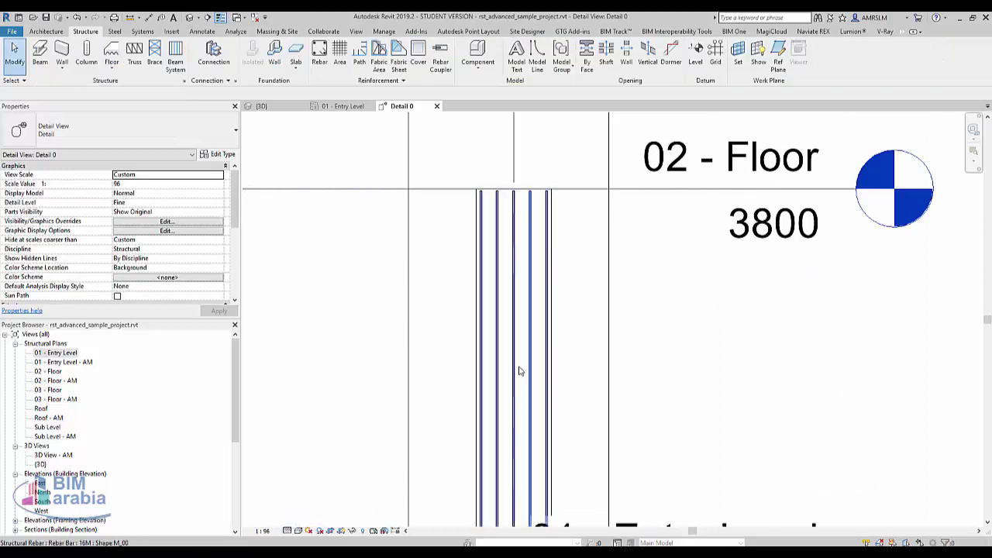
pyautogui.click(519, 372)
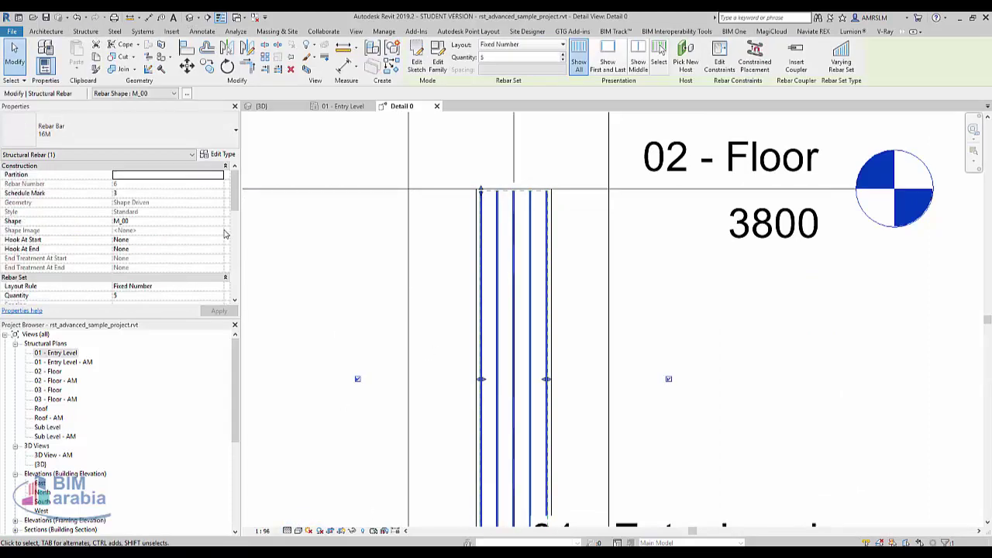
pyautogui.scroll(-3, 194, 233)
pyautogui.scroll(-3, 194, 232)
# - Set the bar set to View as solid in 3D View - AM and {3D}, then open 01 - Entry Level
pyautogui.click(167, 174)
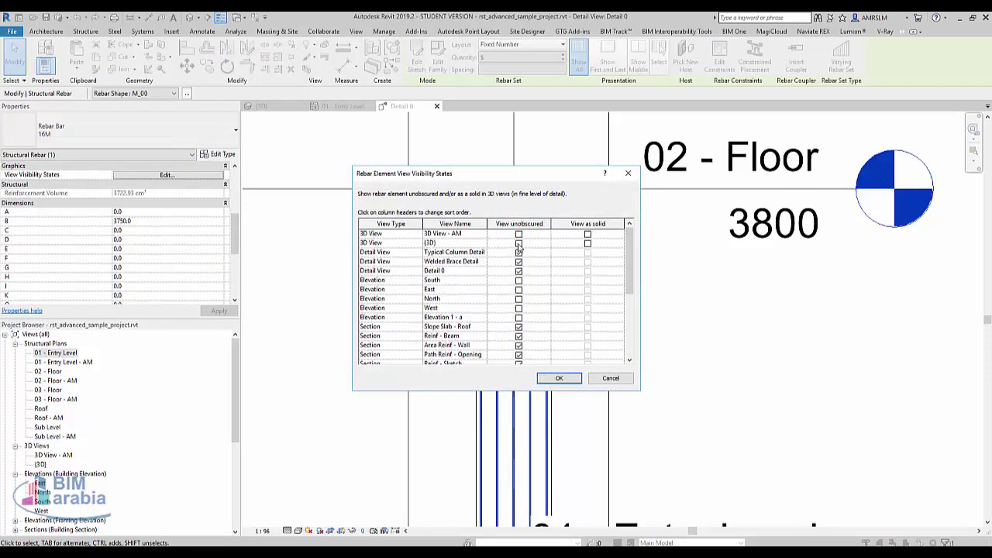
pyautogui.scroll(-1, 519, 246)
pyautogui.scroll(-3, 434, 294)
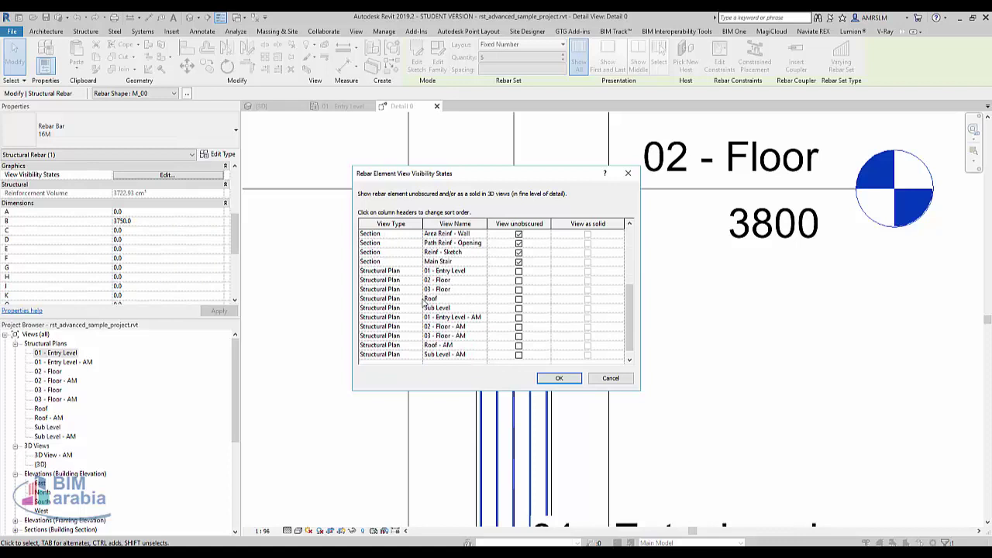
pyautogui.click(494, 273)
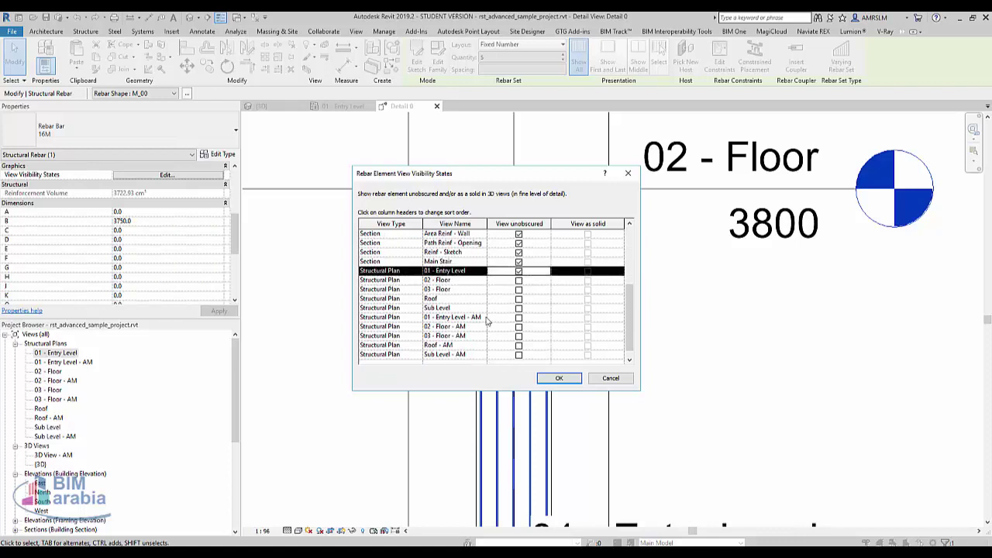
pyautogui.scroll(4, 499, 327)
pyautogui.click(588, 243)
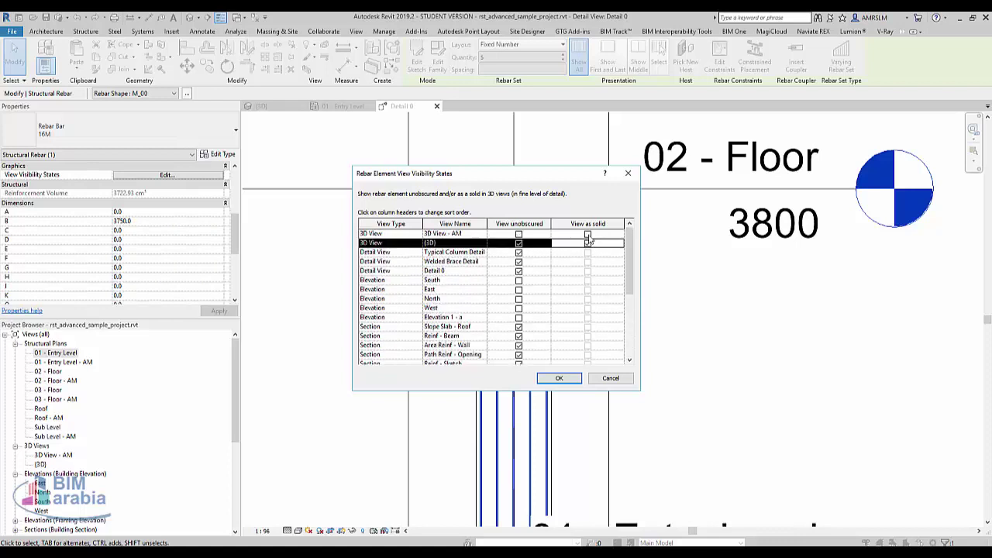
pyautogui.click(587, 234)
pyautogui.click(560, 381)
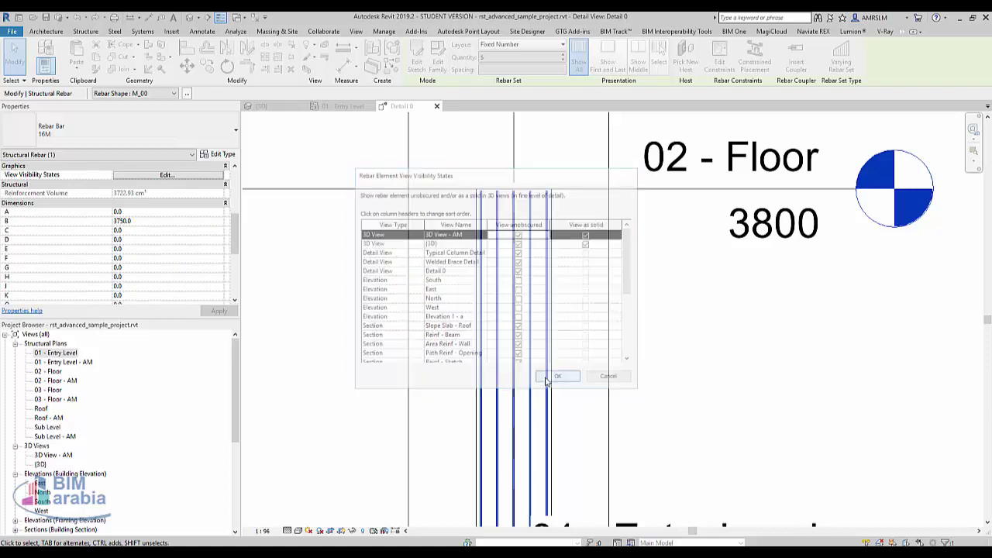
pyautogui.doubleClick(55, 353)
# - Copy the five-bar set 480 to the opposite face and again onto the centre grid line
pyautogui.click(452, 248)
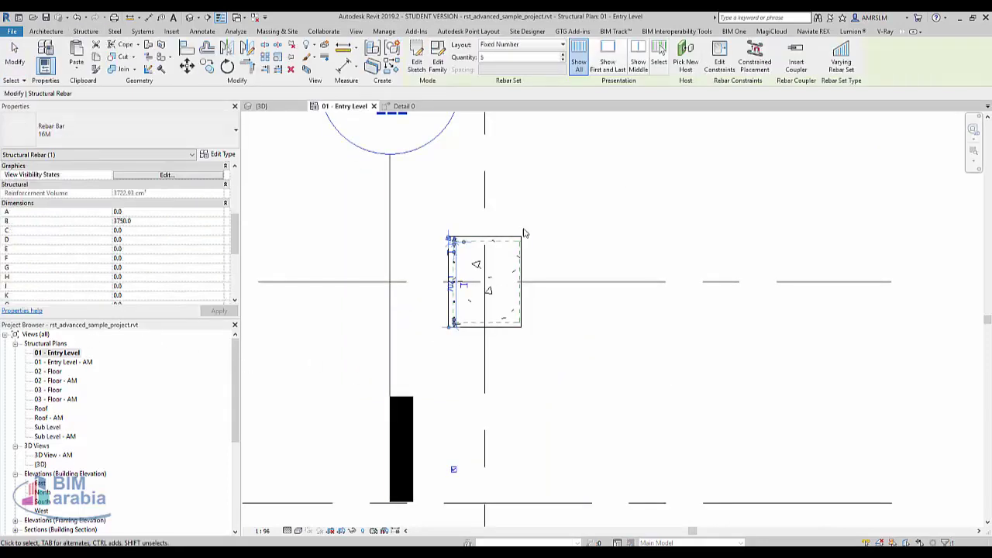
pyautogui.scroll(3, 519, 229)
pyautogui.scroll(2, 401, 290)
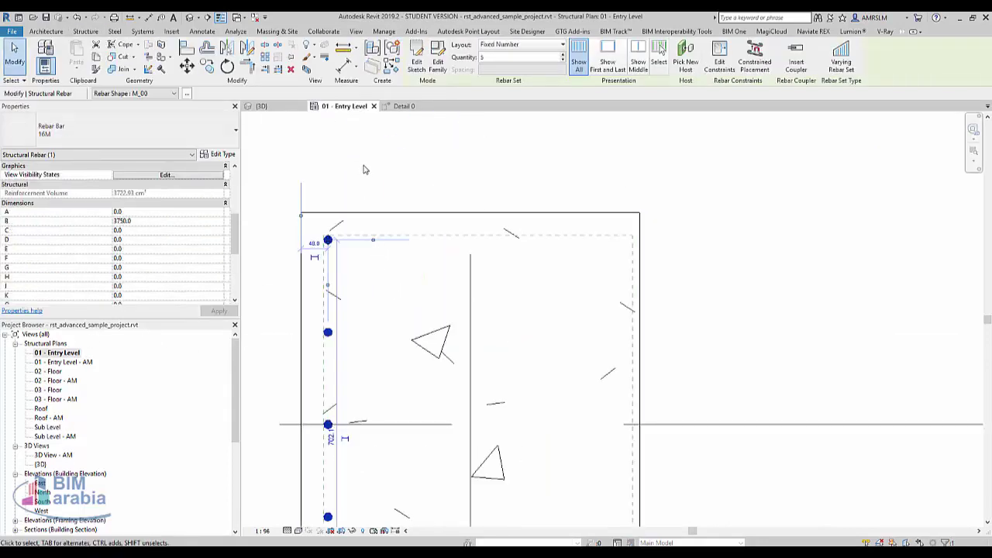
pyautogui.scroll(-2, 365, 169)
pyautogui.press('m')
pyautogui.press('v')
pyautogui.click(339, 163)
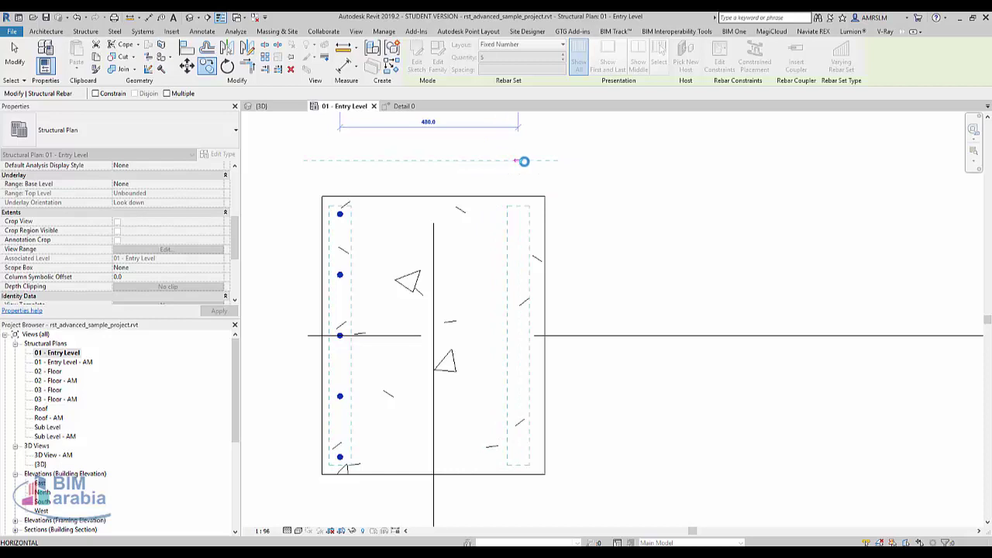
pyautogui.click(524, 162)
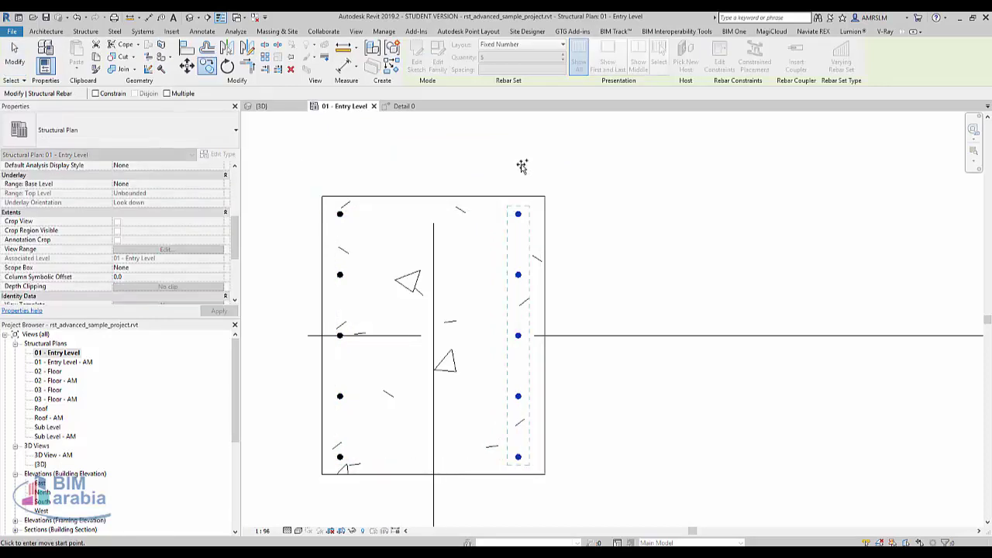
pyautogui.click(523, 164)
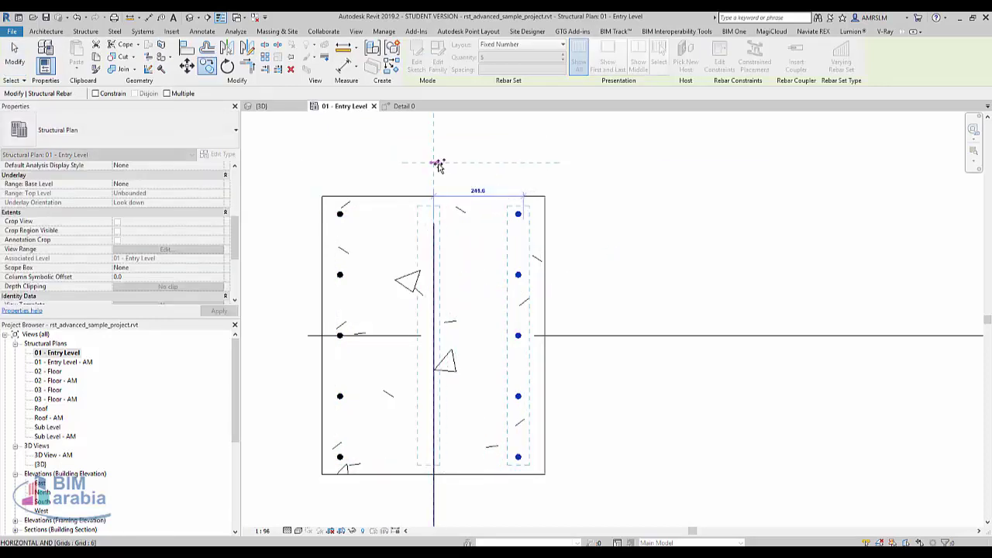
pyautogui.click(438, 165)
pyautogui.click(604, 244)
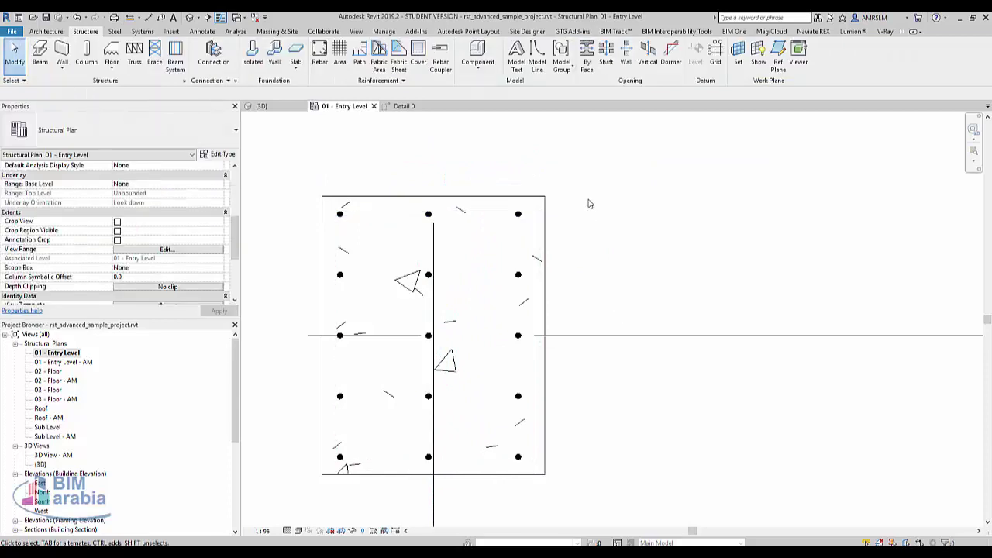
# - Go to the Detail 0 section view from the column's section line
pyautogui.click(319, 56)
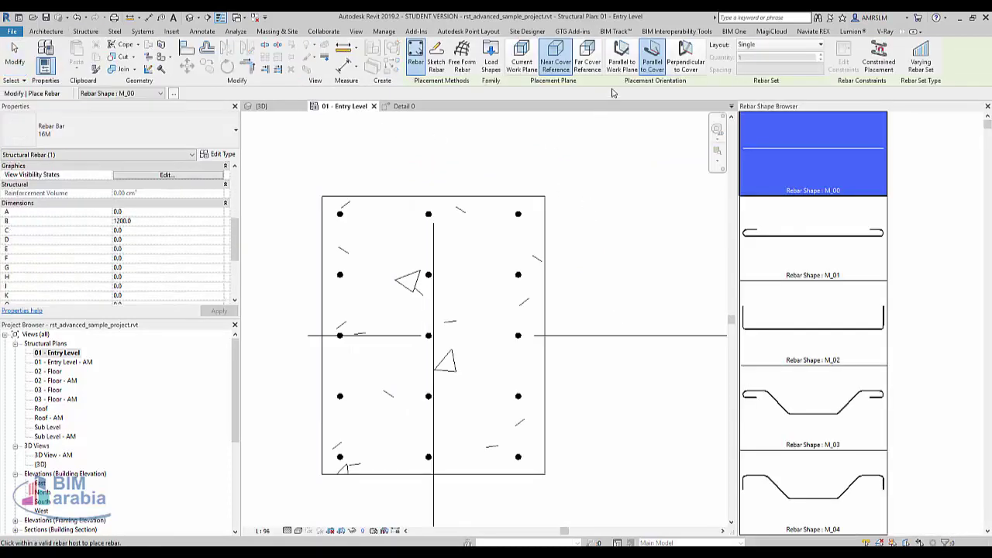
pyautogui.press('Escape')
pyautogui.rightClick(299, 273)
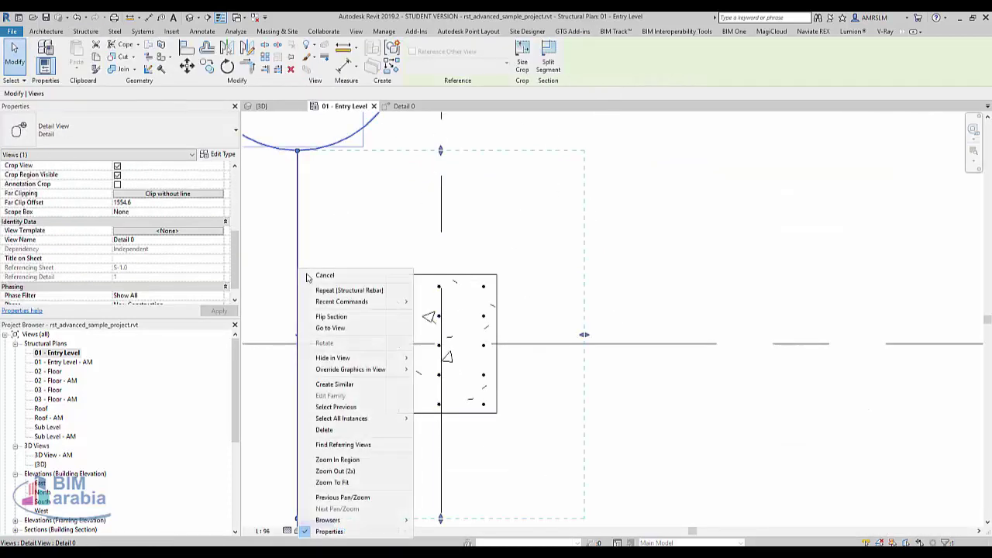
pyautogui.click(339, 329)
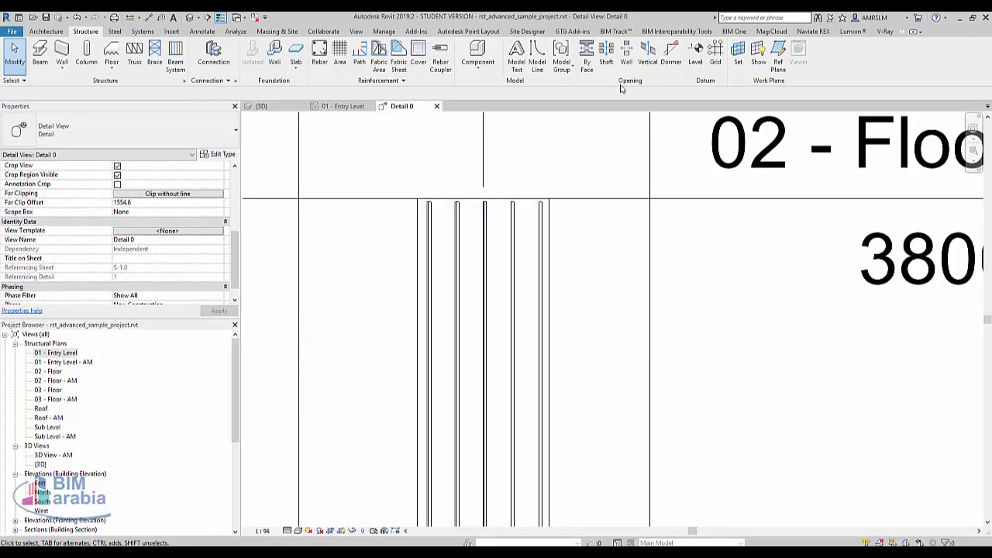
# - Place M_T1 ties Perpendicular to Cover around the vertical bars along the column height
pyautogui.click(319, 58)
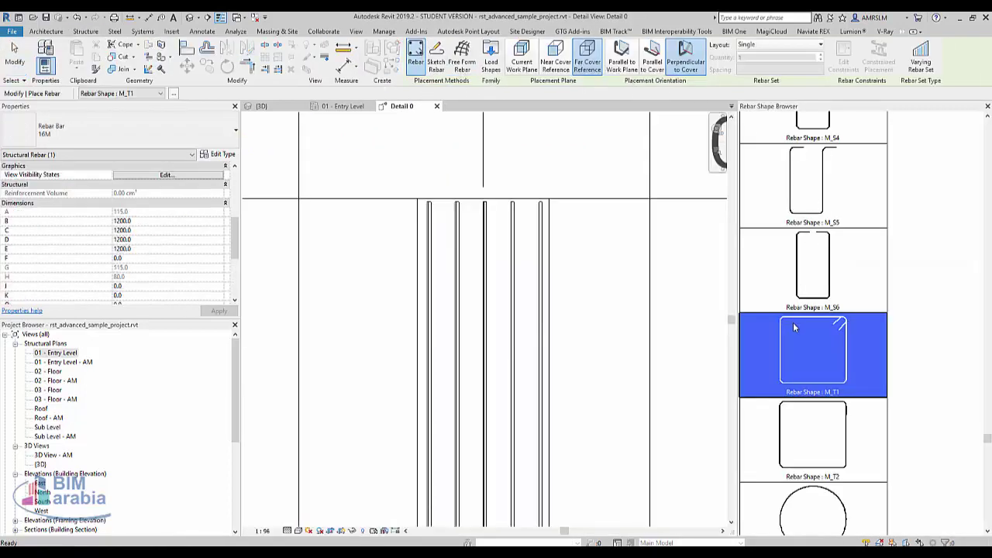
pyautogui.click(690, 64)
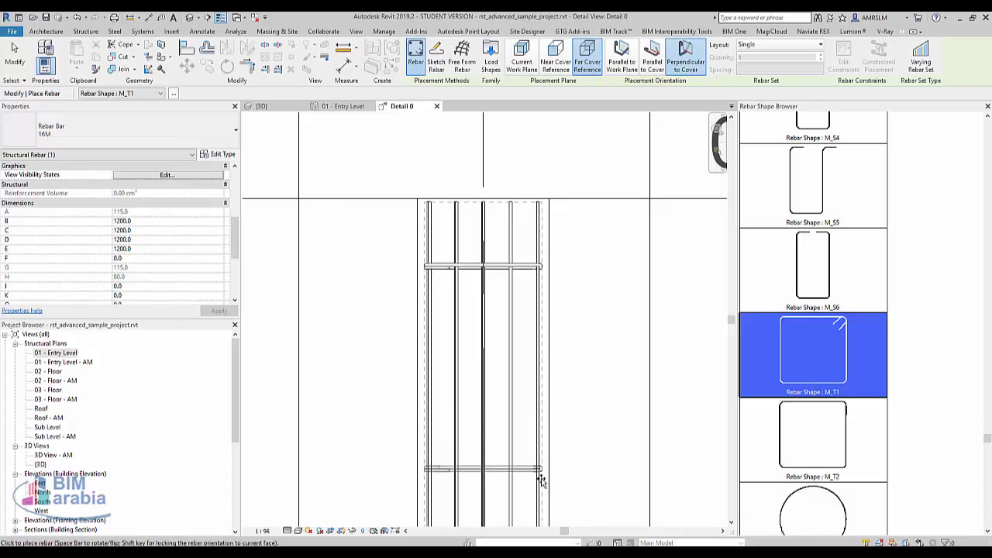
pyautogui.moveTo(549, 282); pyautogui.dragTo(521, 196, button='middle')
pyautogui.scroll(-2, 521, 196)
pyautogui.scroll(-2, 505, 244)
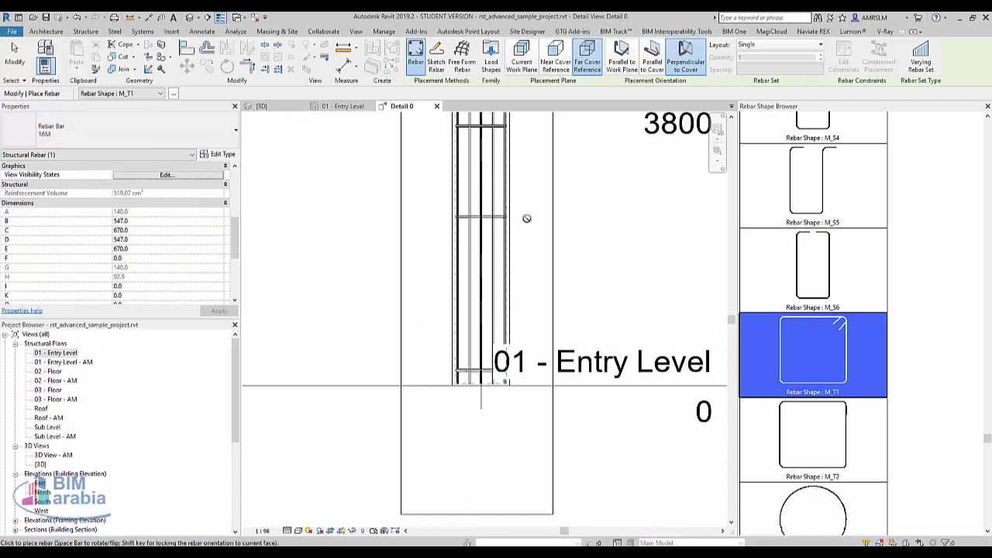
pyautogui.press('Escape')
pyautogui.scroll(3, 458, 377)
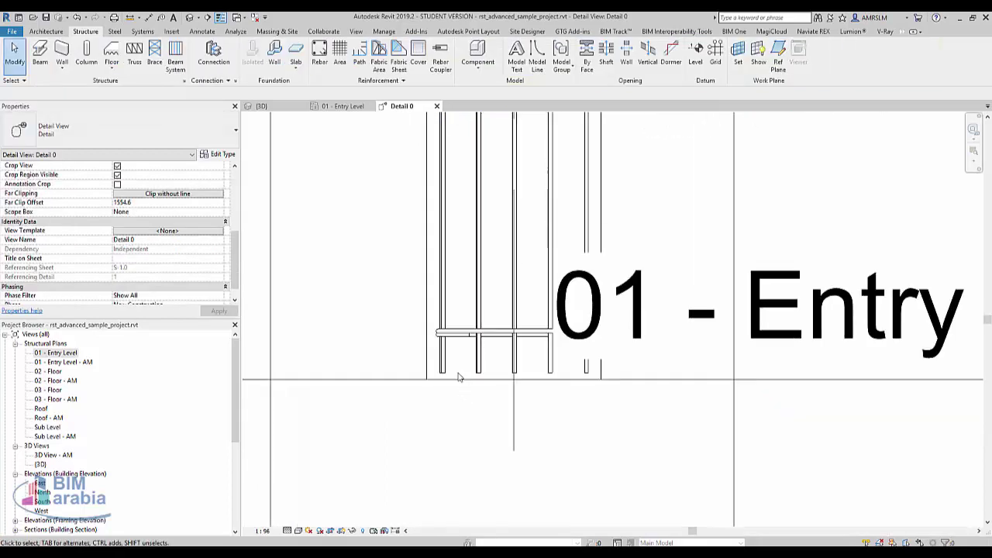
# - Edit the vertical bar set's sketch in the North elevation
pyautogui.click(482, 423)
pyautogui.scroll(-1, 488, 426)
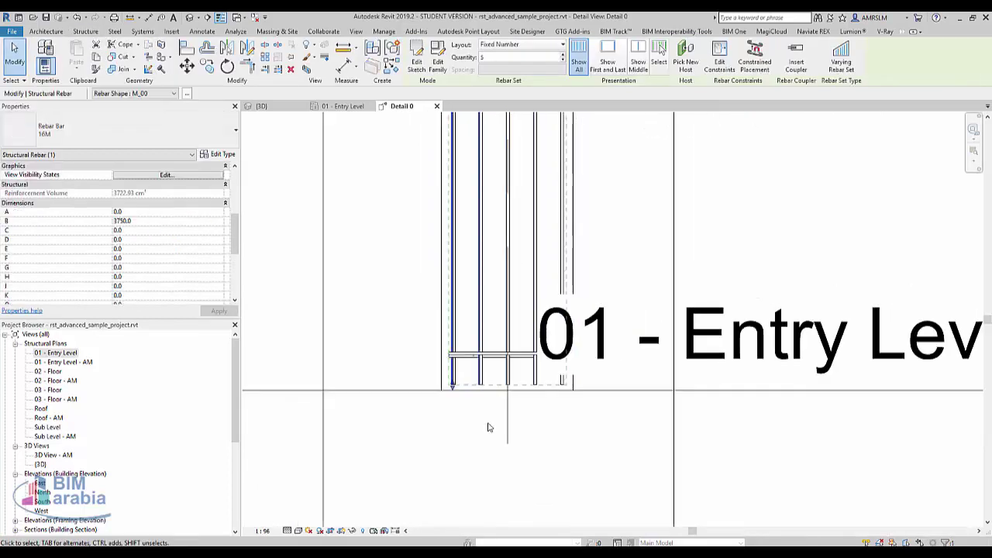
pyautogui.click(418, 64)
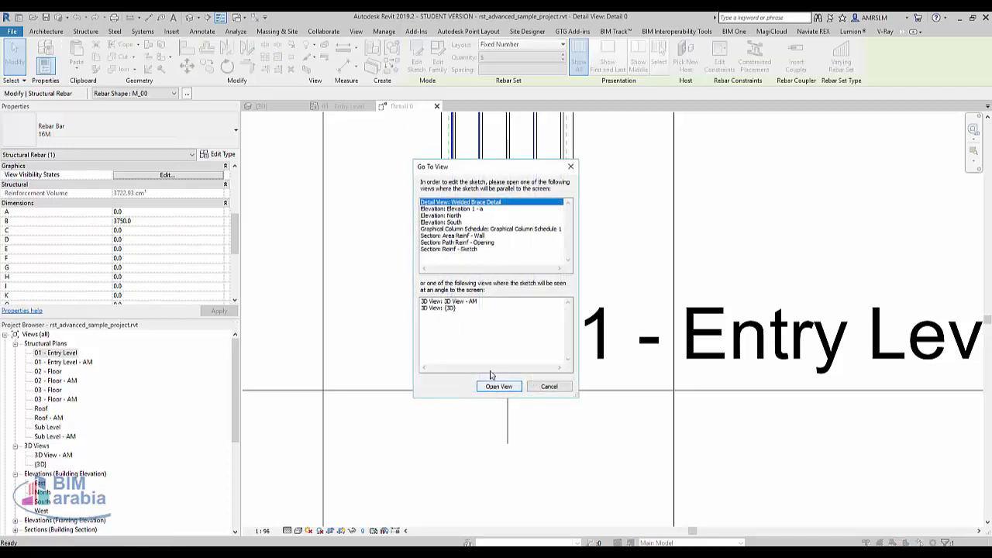
pyautogui.click(454, 217)
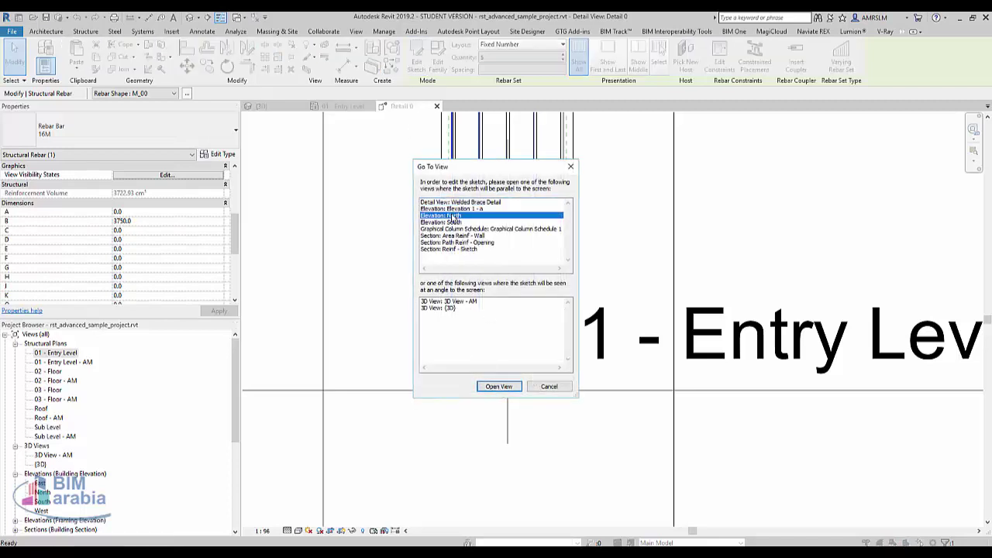
pyautogui.click(499, 386)
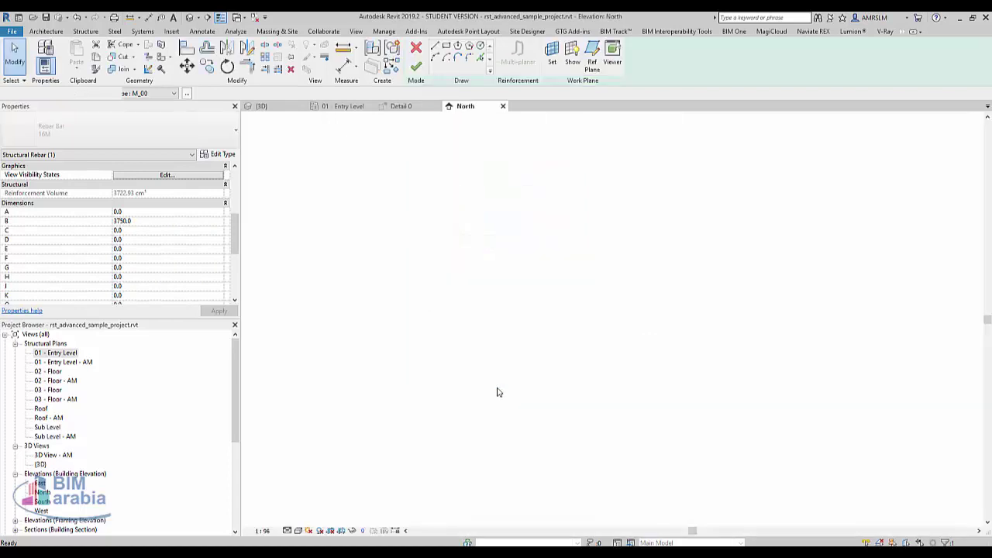
pyautogui.scroll(3, 555, 374)
pyautogui.scroll(3, 520, 356)
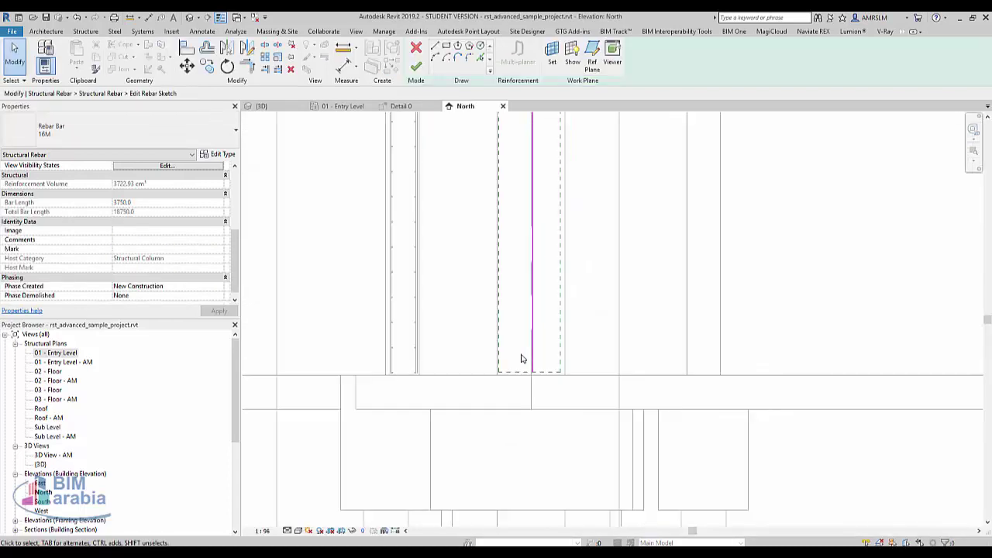
pyautogui.scroll(2, 538, 372)
# - Sketch a horizontal leg from the bar bottom into the footing and finish the edit
pyautogui.click(436, 48)
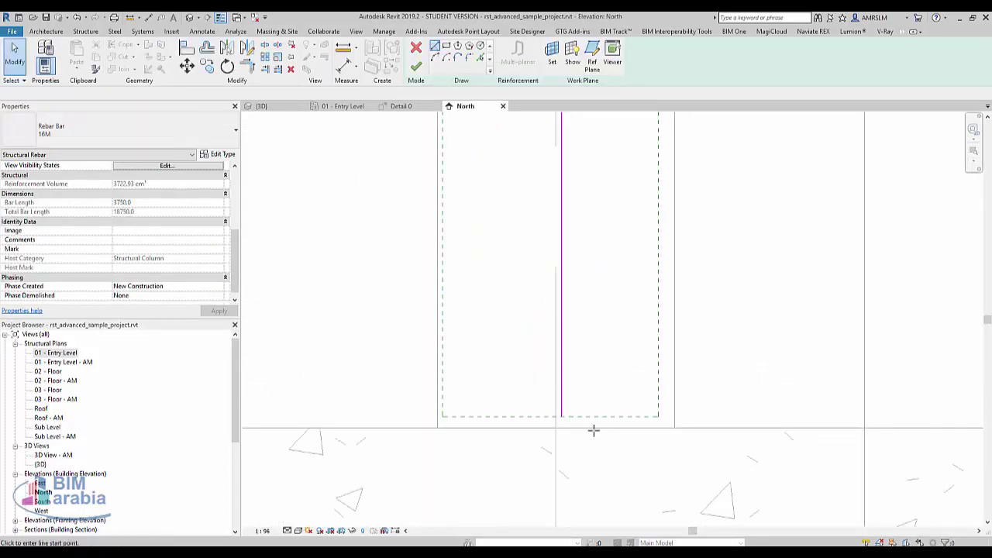
pyautogui.click(561, 461)
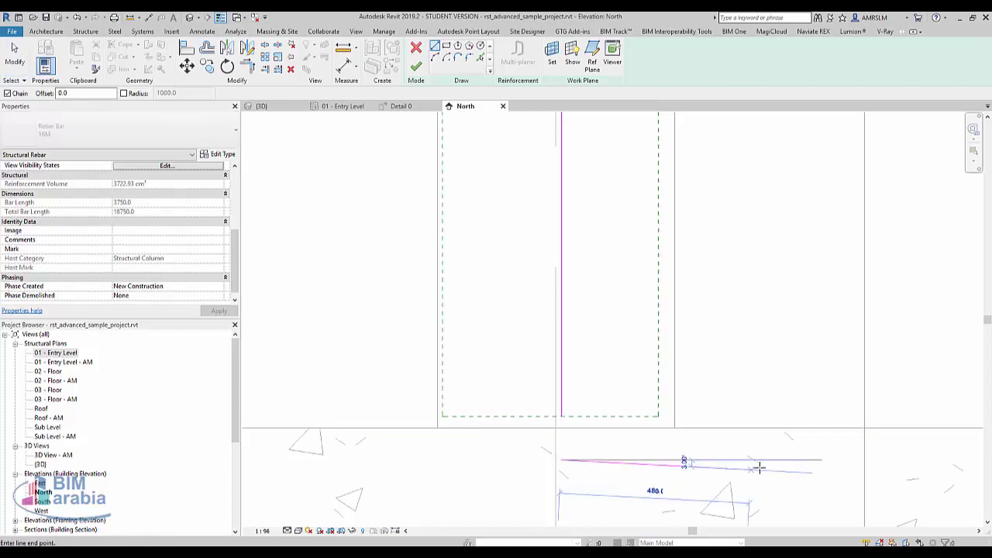
pyautogui.click(807, 460)
pyautogui.press('Escape')
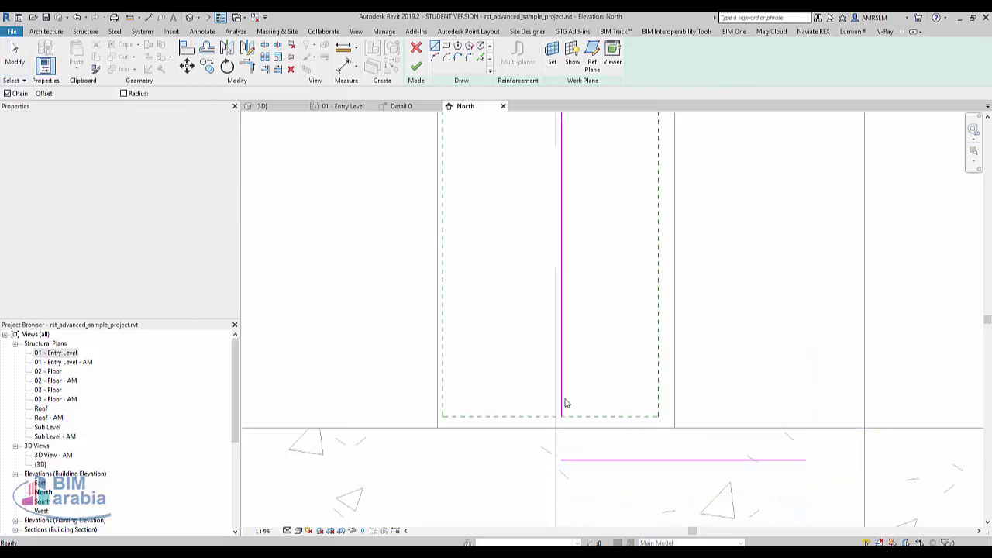
pyautogui.press('Escape')
pyautogui.click(562, 411)
pyautogui.press('Escape')
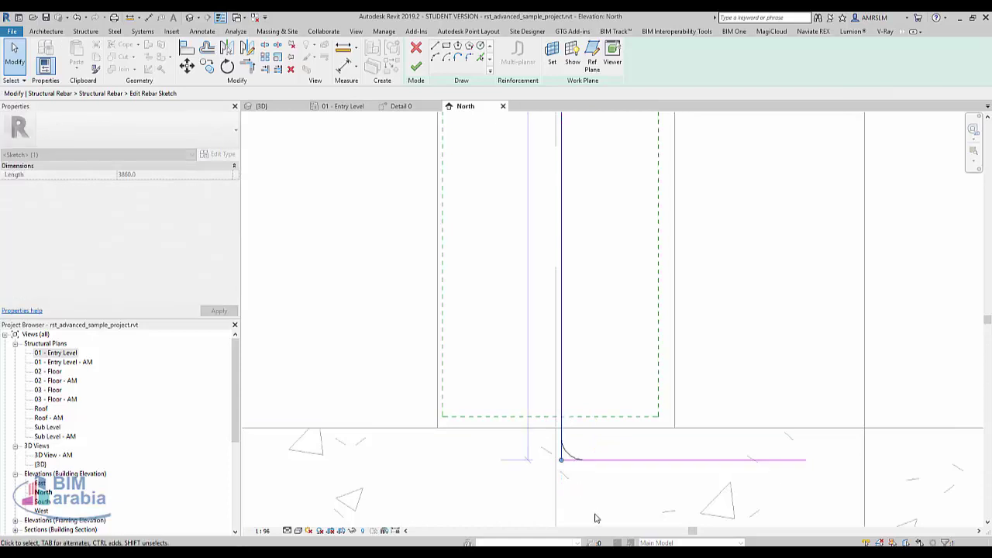
pyautogui.scroll(2, 582, 492)
pyautogui.scroll(1, 565, 412)
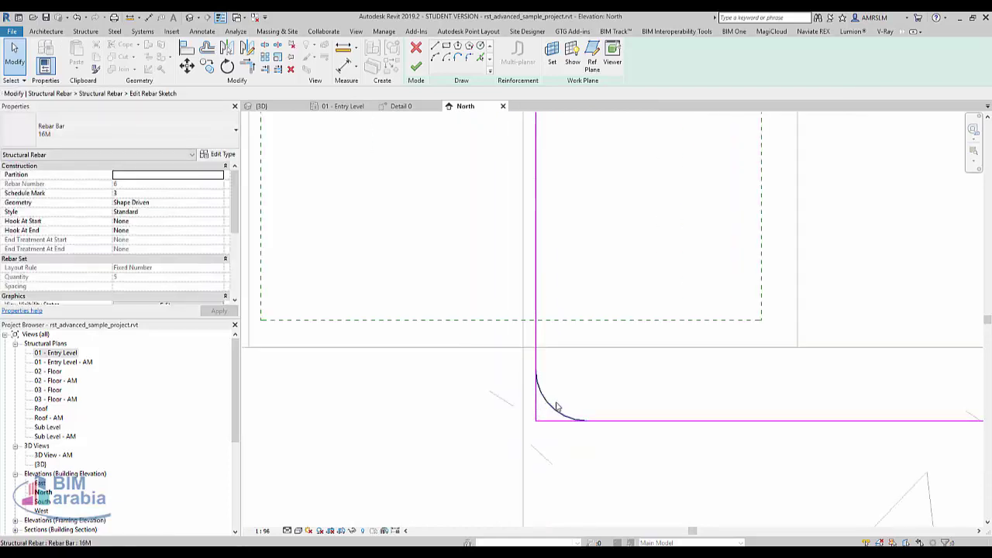
pyautogui.click(415, 69)
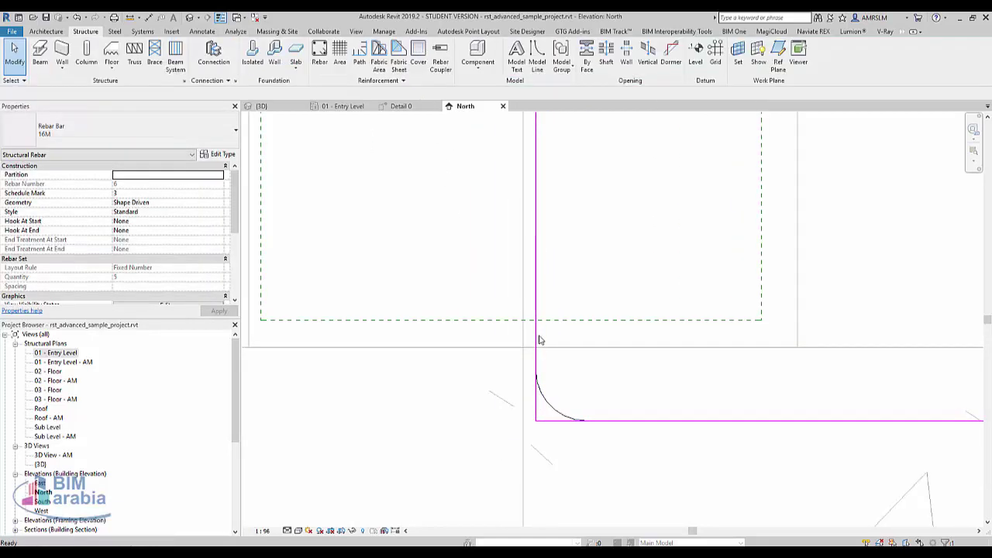
# - Zoom and orbit the {3D} view around the bent rebar cage, then return to 01 - Entry Level
pyautogui.click(194, 17)
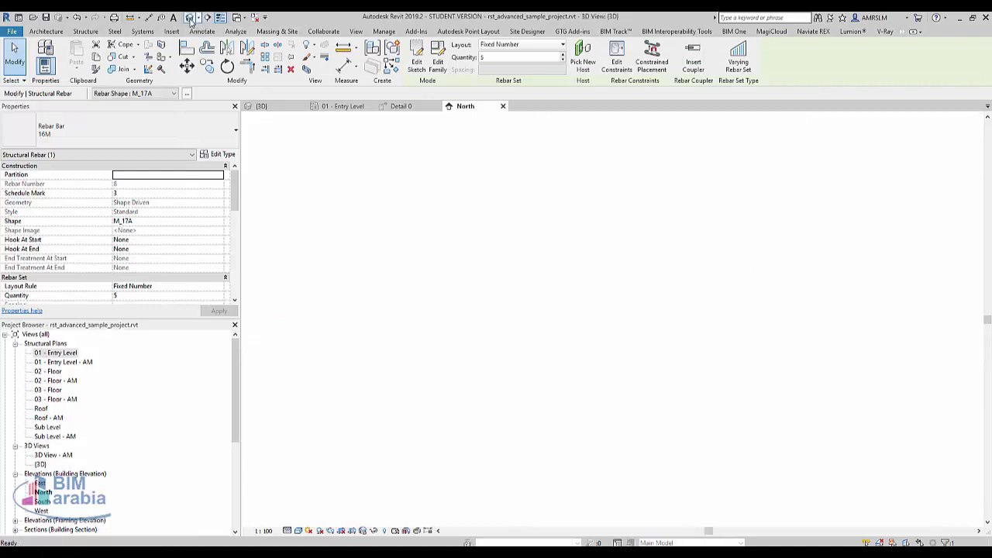
pyautogui.scroll(2, 553, 449)
pyautogui.scroll(2, 588, 447)
pyautogui.scroll(2, 588, 447)
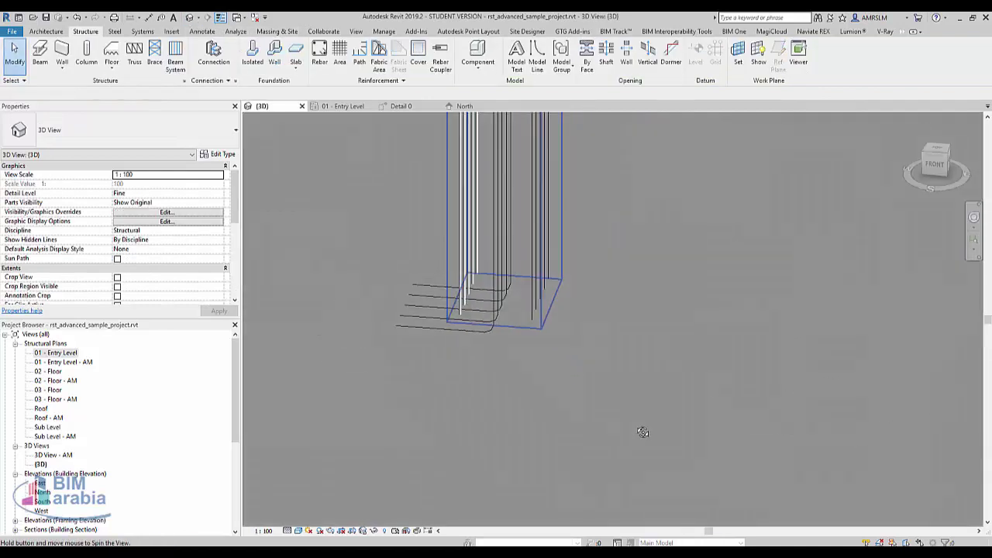
pyautogui.scroll(1, 496, 380)
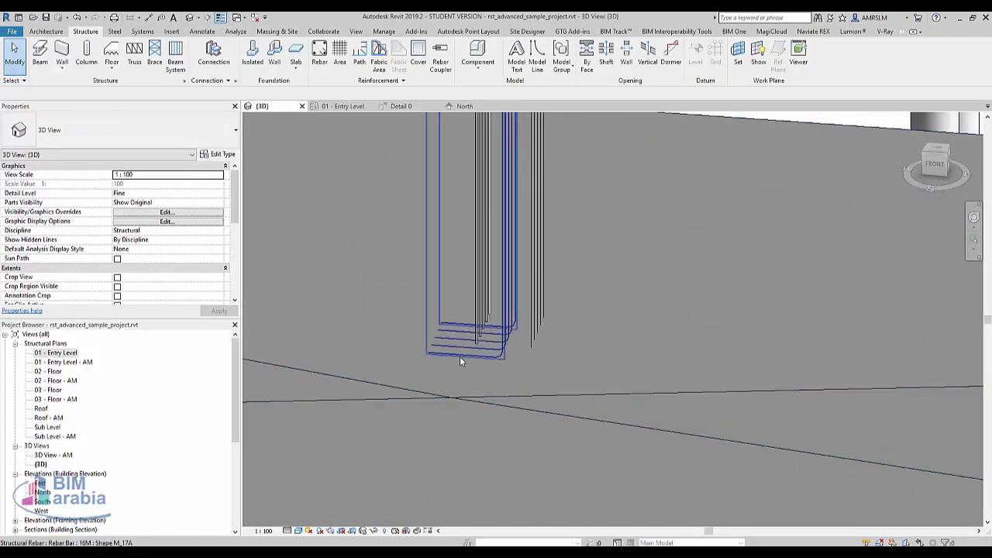
pyautogui.click(459, 357)
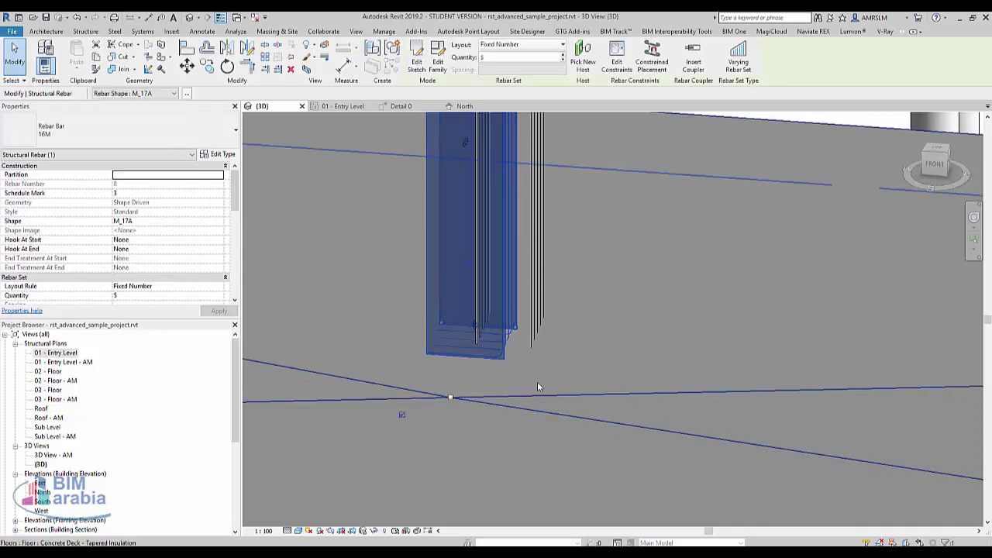
pyautogui.press('Escape')
pyautogui.scroll(-1, 516, 393)
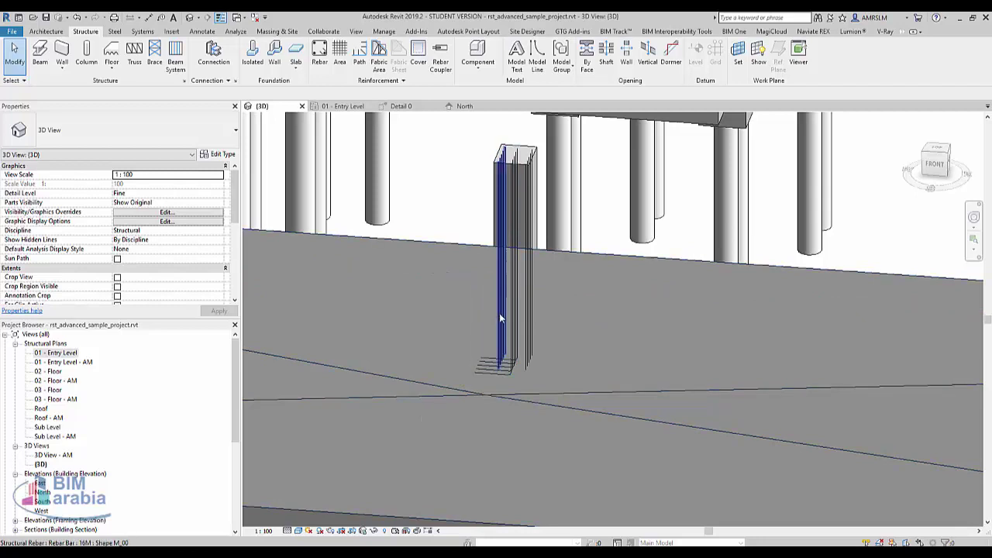
pyautogui.moveTo(512, 264)
pyautogui.keyDown('shift'); pyautogui.mouseDown(button='middle')
pyautogui.moveTo(511, 372)
pyautogui.moveTo(534, 387)
pyautogui.moveTo(550, 454)
pyautogui.mouseUp(button='middle'); pyautogui.keyUp('shift')
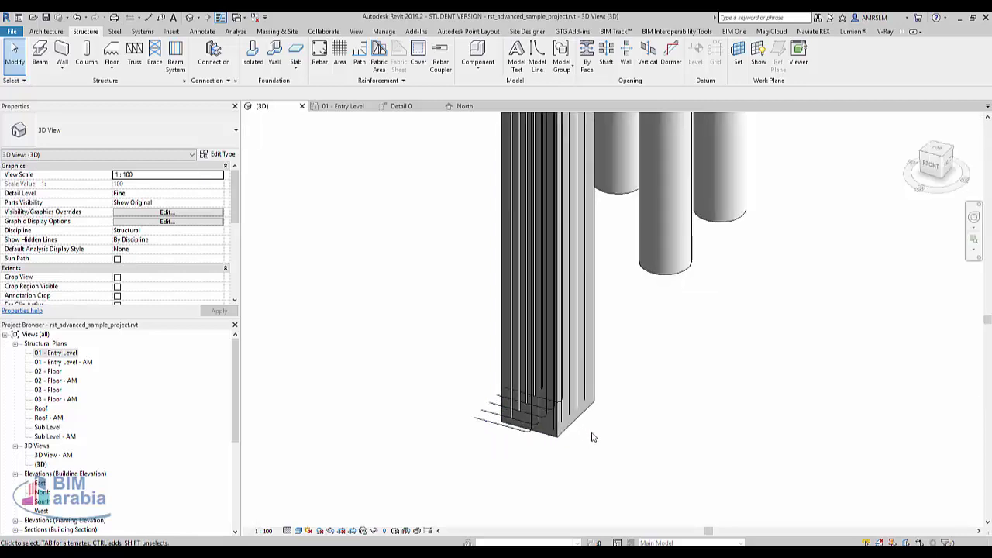
pyautogui.hotkey('ctrl', 'Tab')
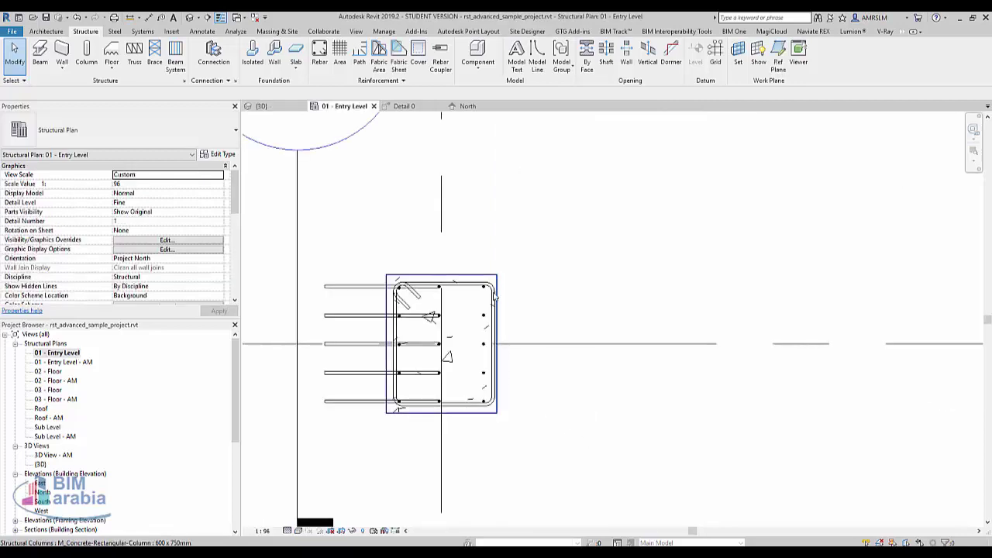
# - Set the M_T1 tie to View unobscured in 3D View - AM and 01 - Entry Level
pyautogui.scroll(2, 490, 289)
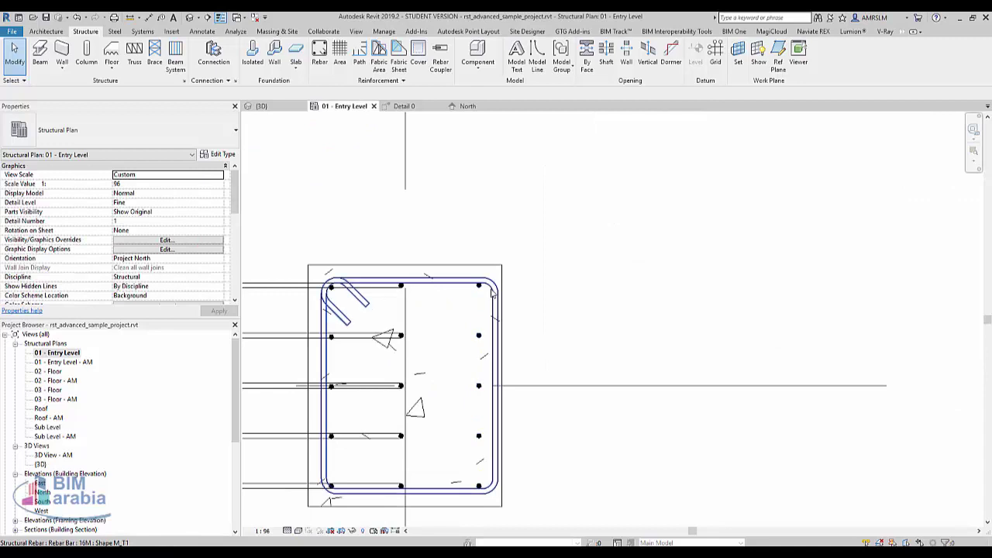
pyautogui.click(490, 289)
pyautogui.scroll(-3, 173, 285)
pyautogui.scroll(-3, 160, 248)
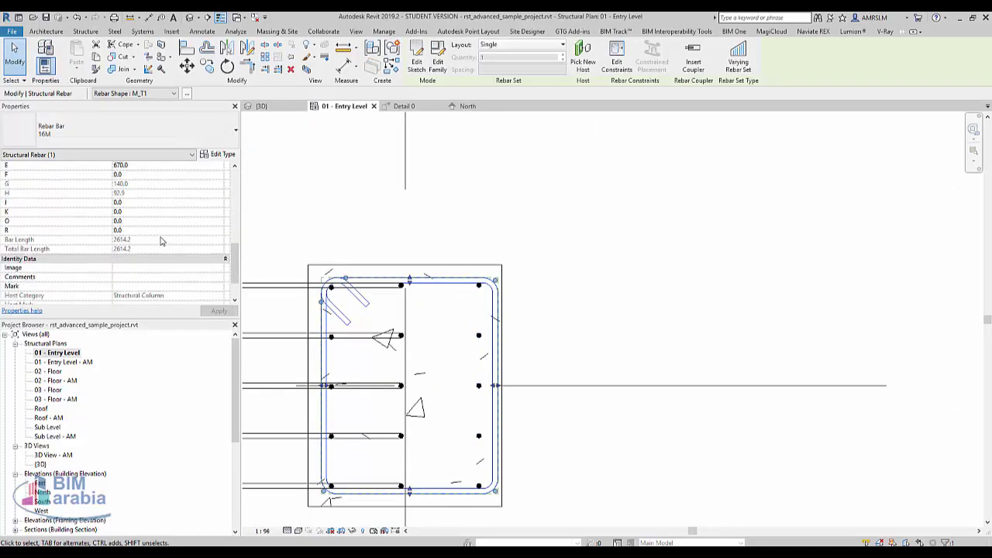
pyautogui.scroll(3, 160, 238)
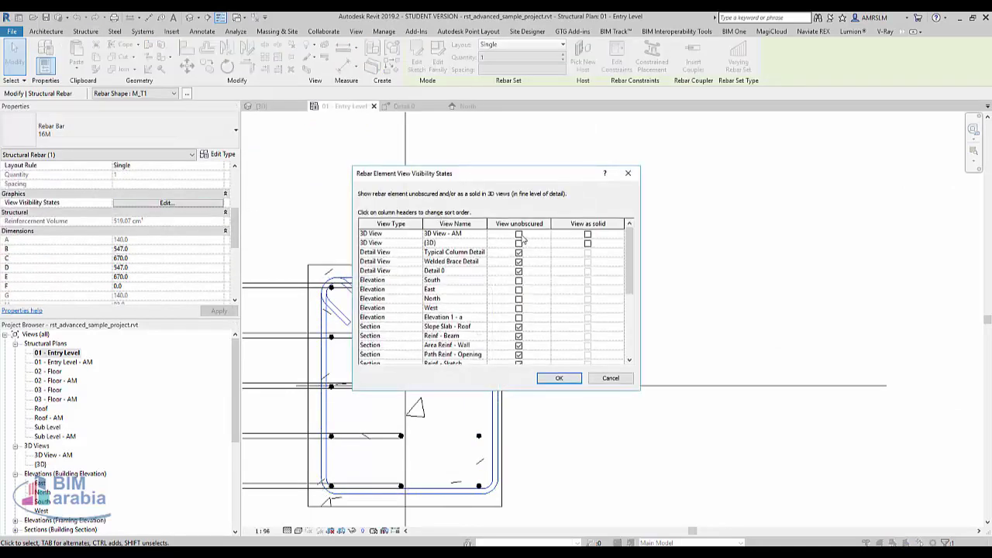
pyautogui.click(519, 234)
pyautogui.click(520, 244)
pyautogui.scroll(-5, 525, 353)
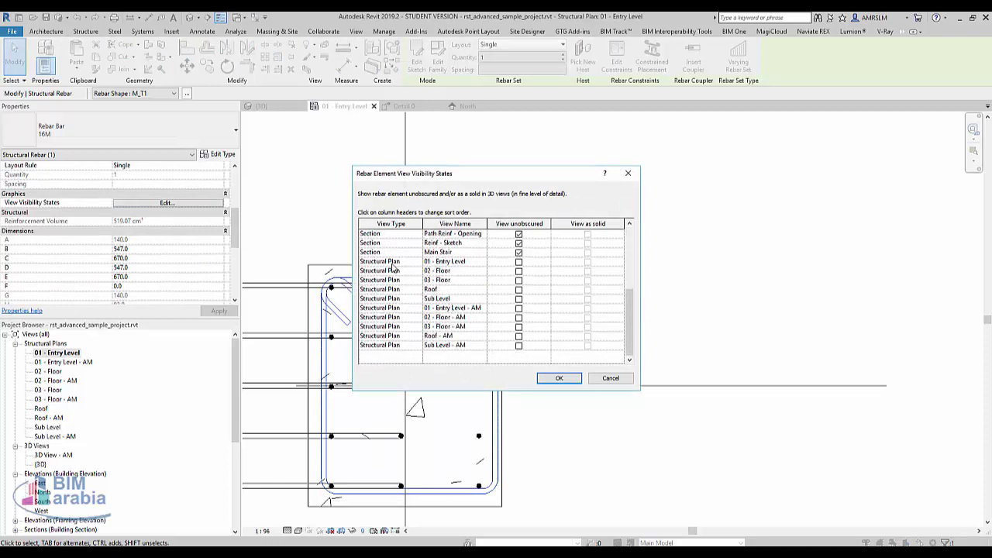
pyautogui.click(393, 264)
pyautogui.click(519, 263)
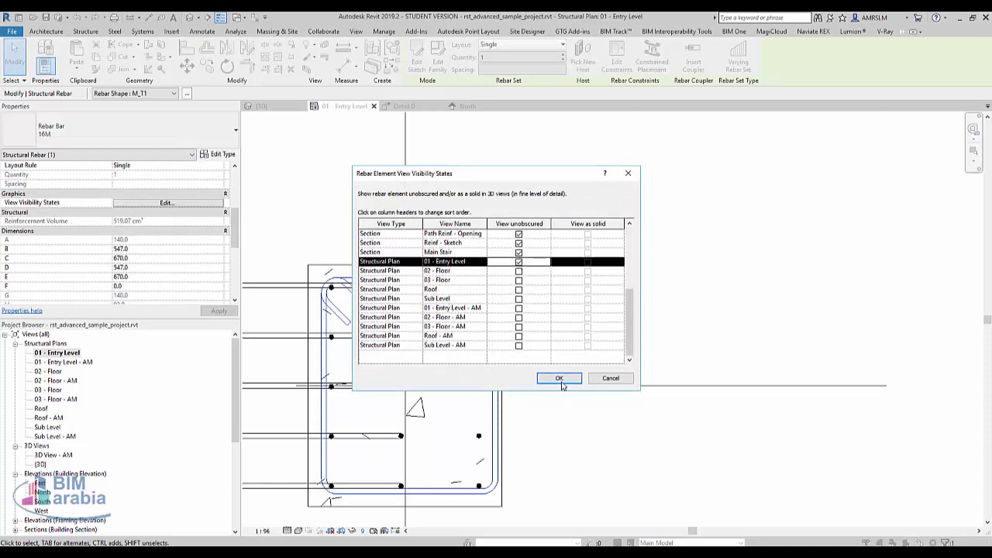
pyautogui.click(559, 378)
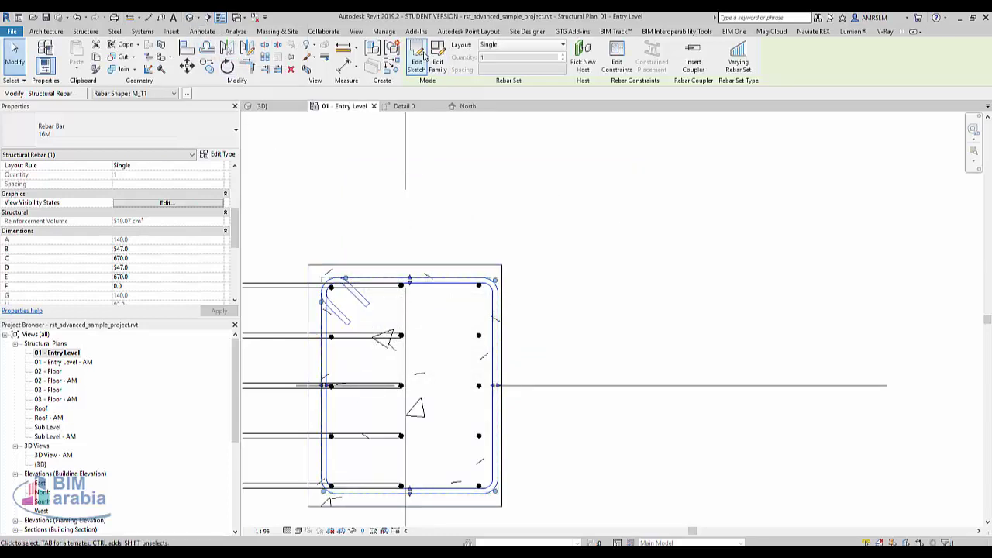
# - Open the right-face straight bar set's sketch for editing in the South elevation
pyautogui.scroll(-2, 649, 290)
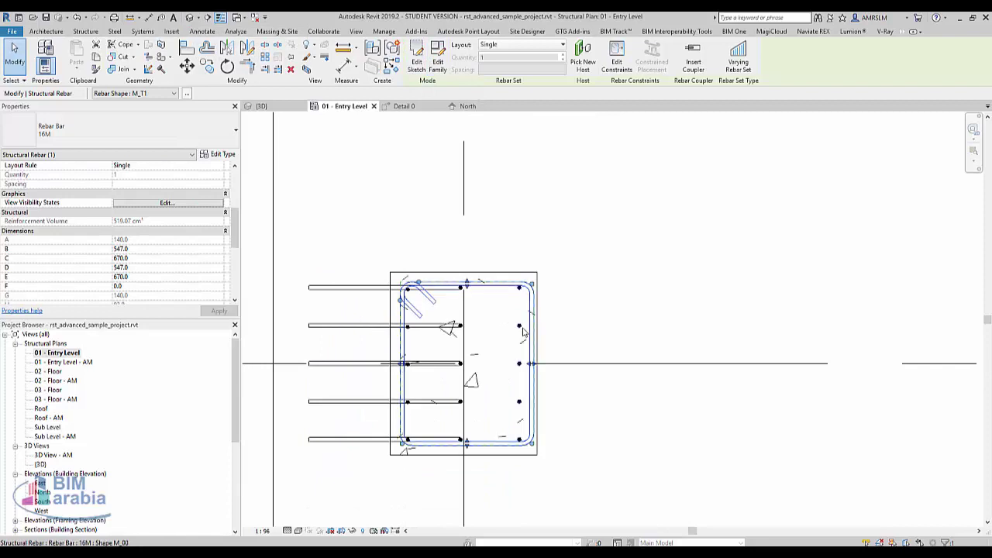
pyautogui.click(520, 331)
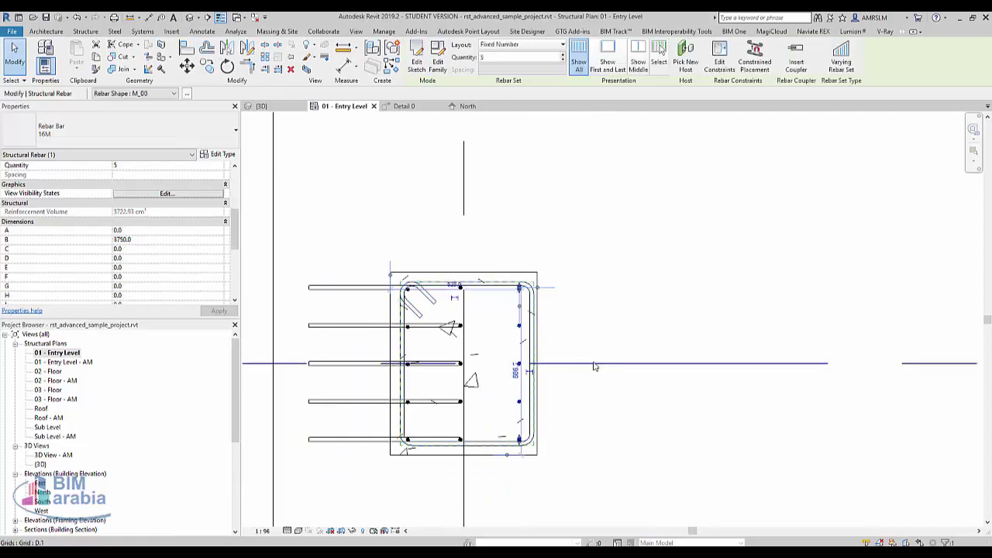
pyautogui.click(417, 48)
pyautogui.click(447, 223)
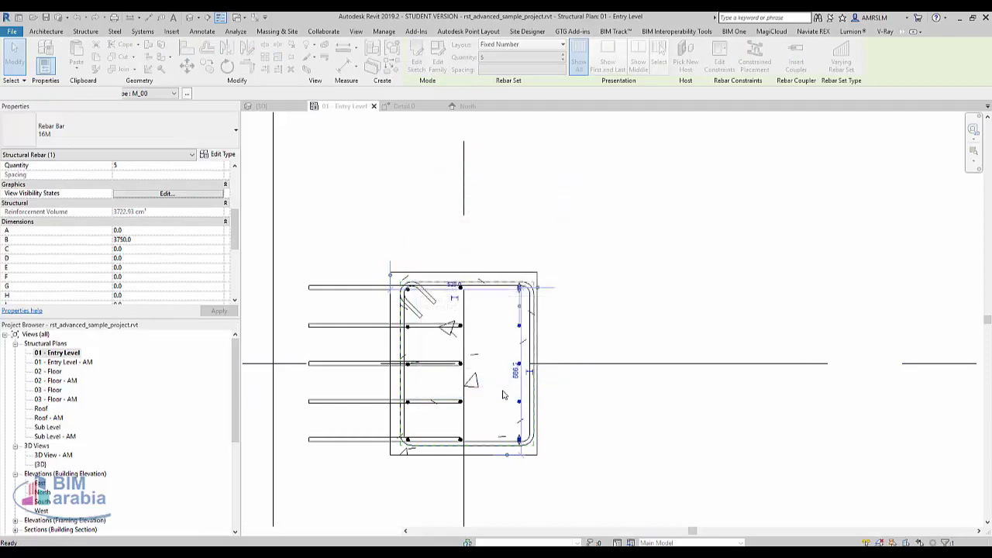
pyautogui.click(502, 387)
pyautogui.scroll(3, 653, 342)
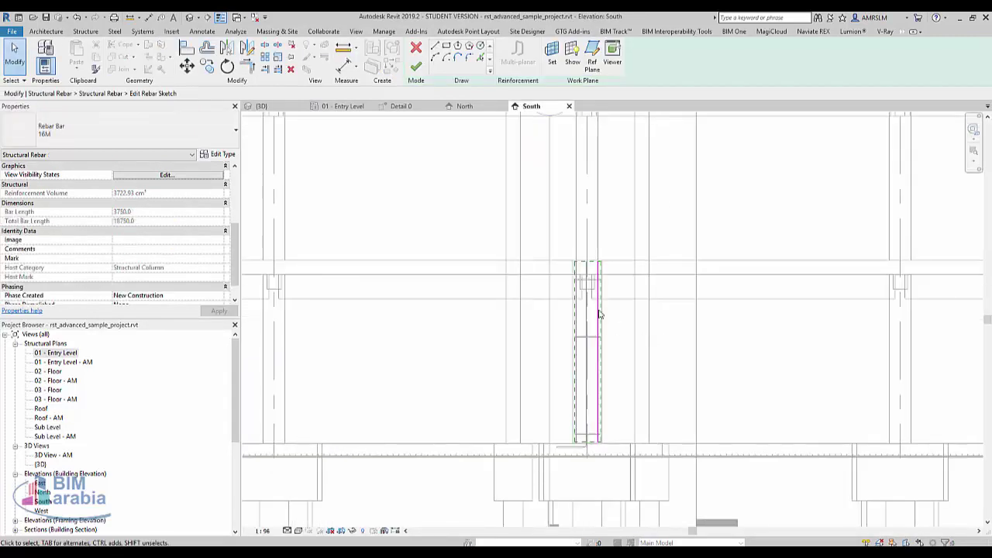
pyautogui.scroll(2, 653, 341)
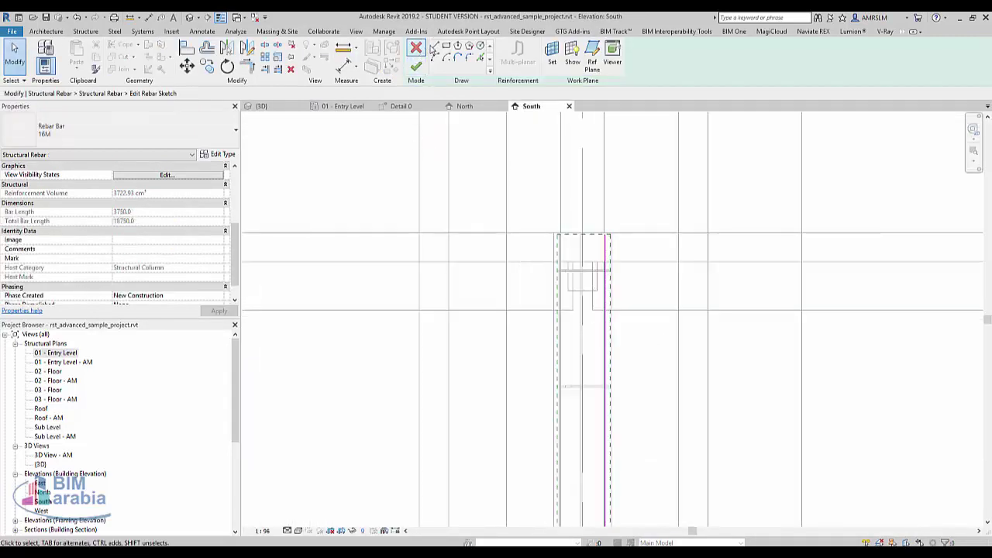
# - Draw a horizontal leg out into the footing at the bar's base and join it to the vertical line
pyautogui.click(455, 59)
pyautogui.scroll(-3, 543, 233)
pyautogui.scroll(3, 554, 343)
pyautogui.scroll(2, 560, 361)
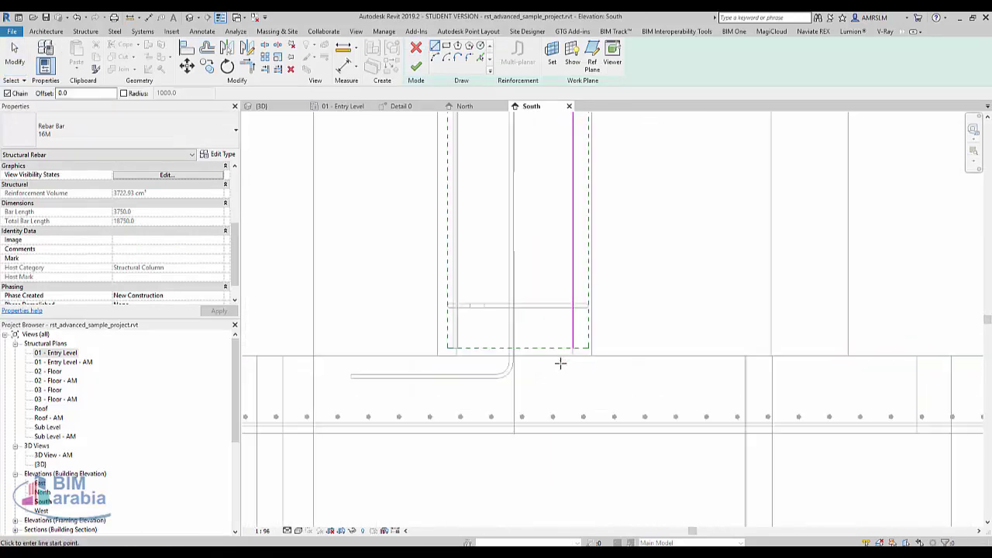
pyautogui.click(573, 376)
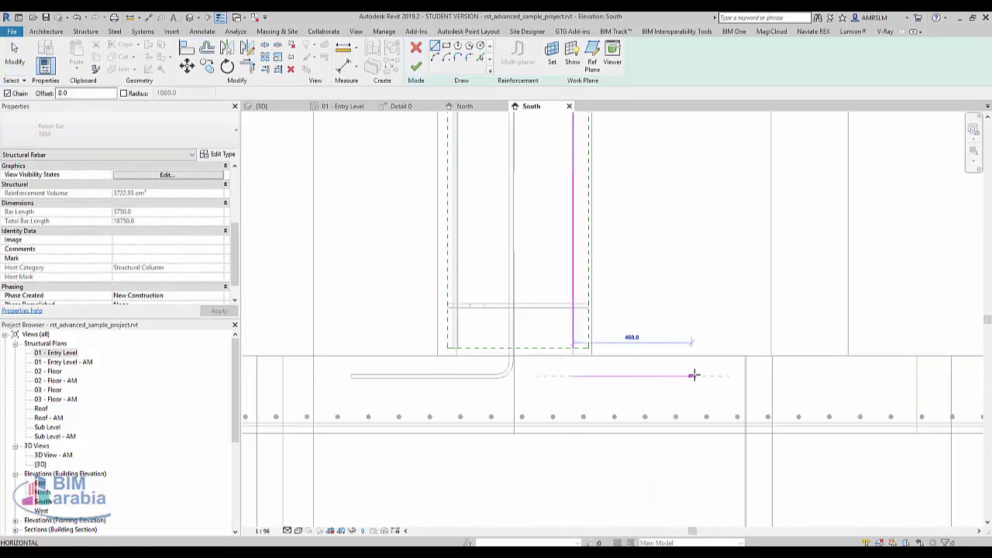
pyautogui.click(690, 376)
pyautogui.press('Escape')
pyautogui.click(573, 333)
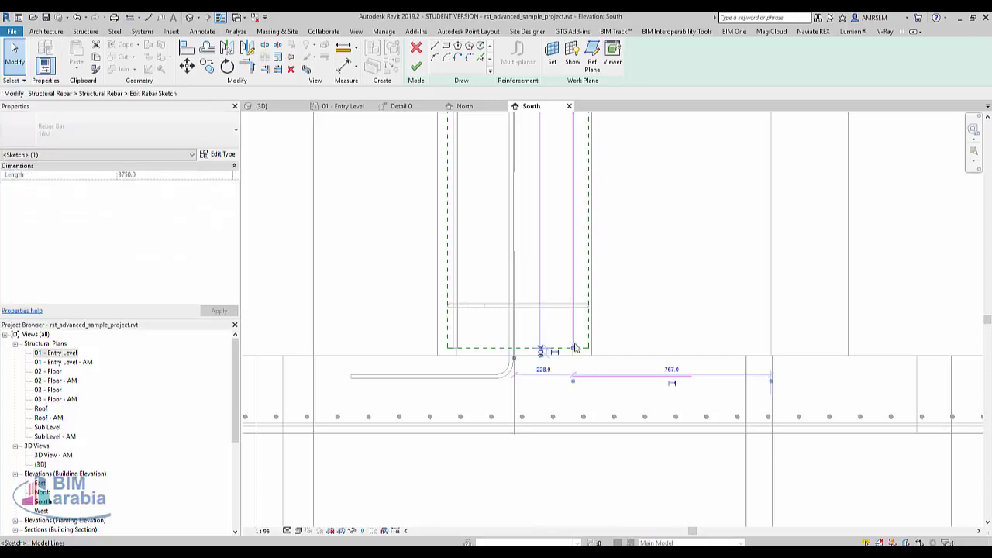
pyautogui.click(572, 375)
pyautogui.press('Escape')
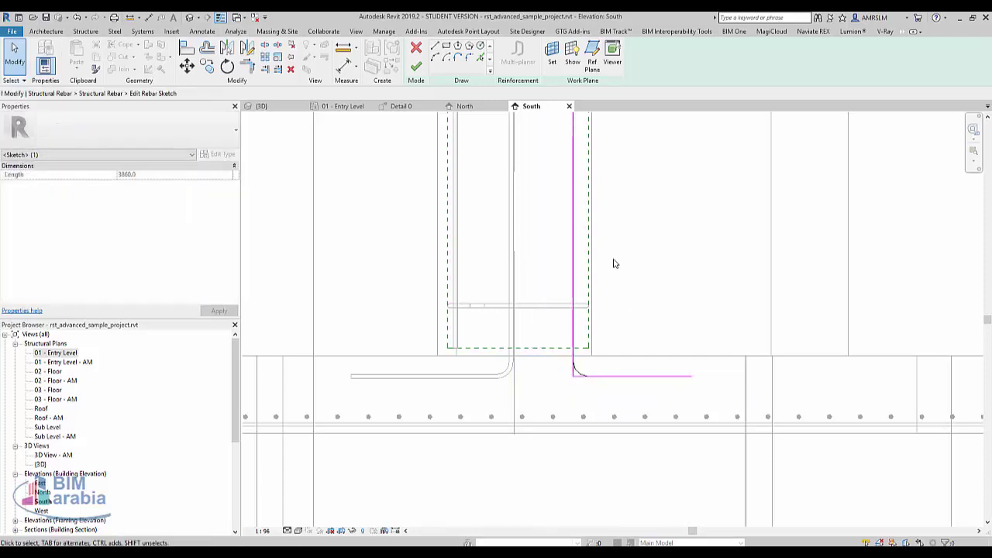
# - Finish the rebar sketch and view the column cage in 3D with nothing selected
pyautogui.click(416, 66)
pyautogui.scroll(-4, 504, 328)
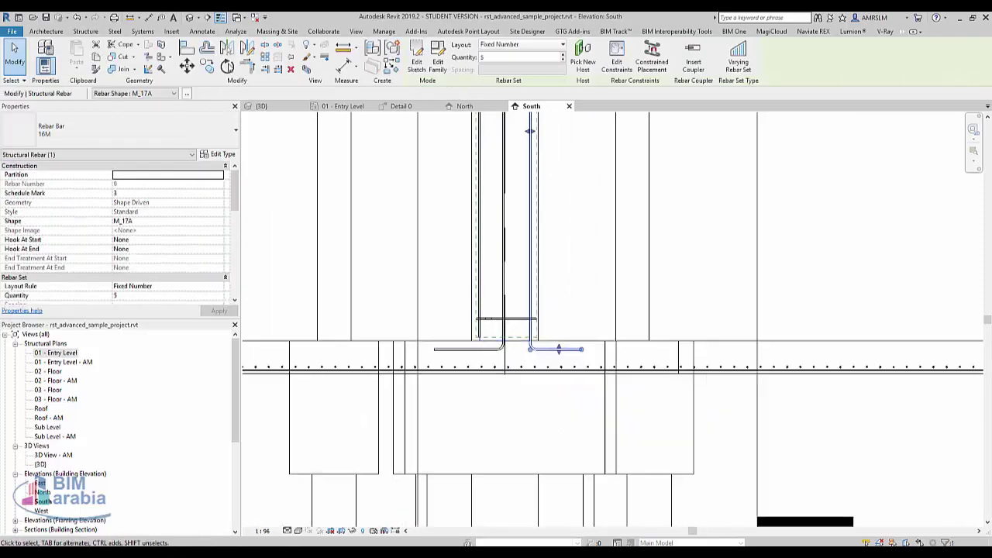
pyautogui.click(189, 18)
pyautogui.press('Escape')
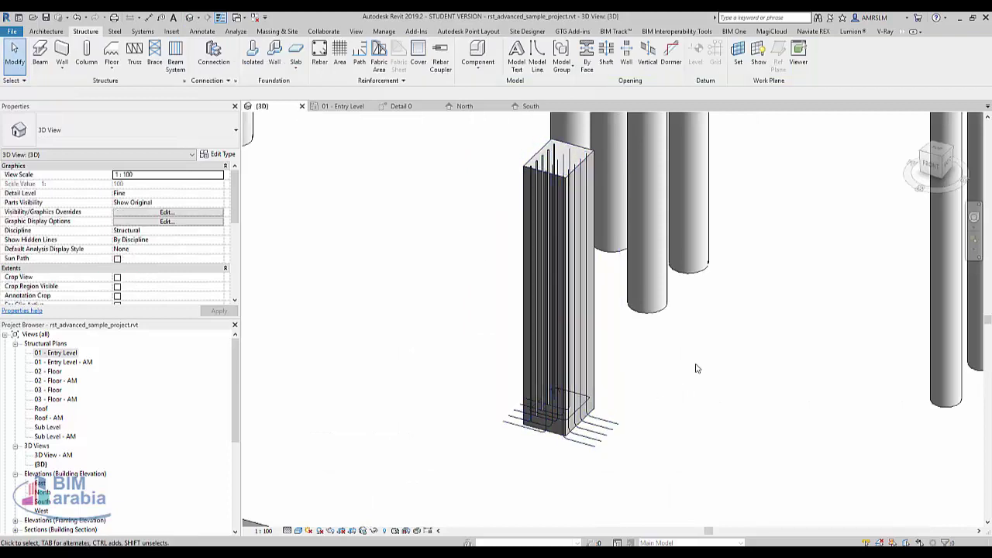